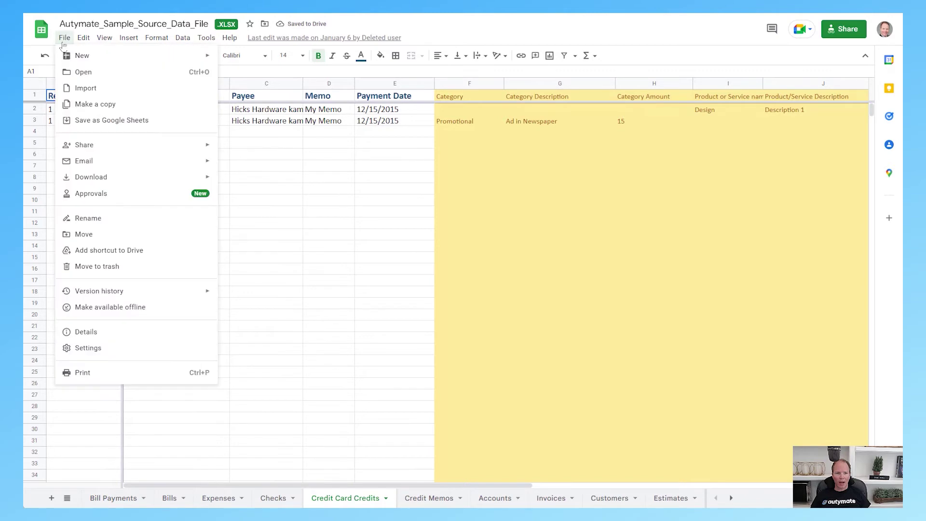
Download the sample source data spreadsheet as a Microsoft Excel (.xlsx) file and switch to Autymate.
mouse_move(98, 177)
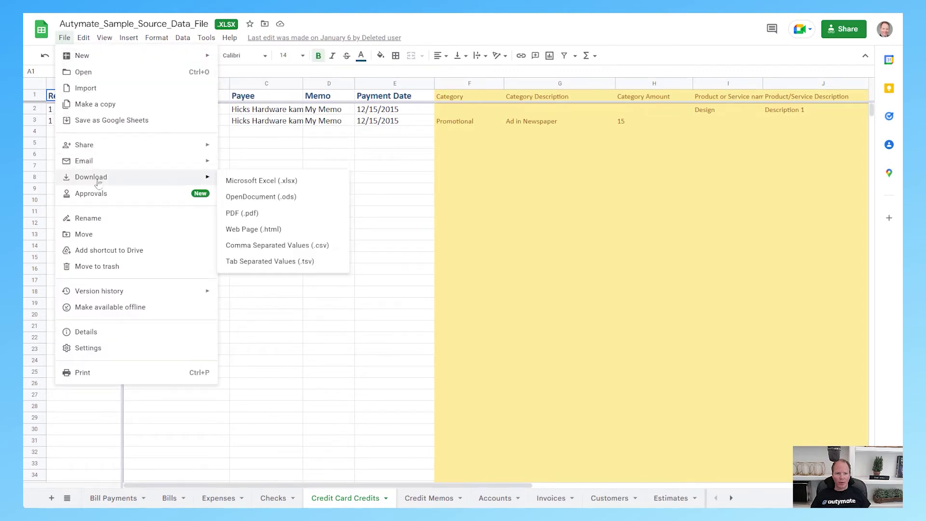
click(293, 182)
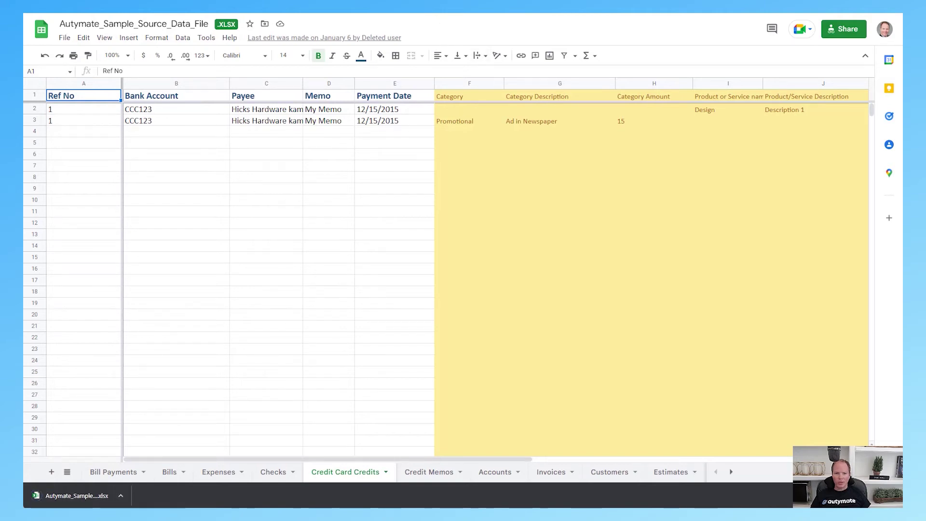
key(ctrl+shift+Tab)
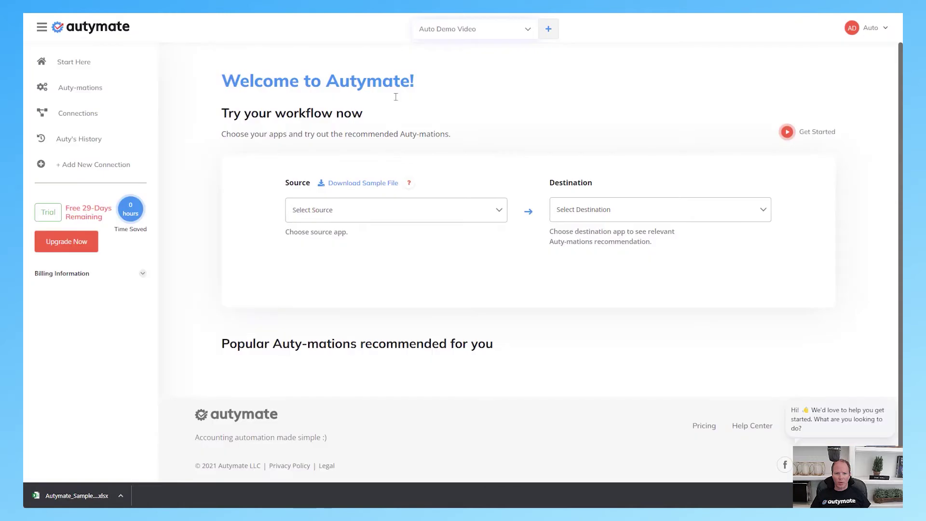
Set the workflow's source app to Excel Files and its destination app to QuickBooks Online.
click(419, 215)
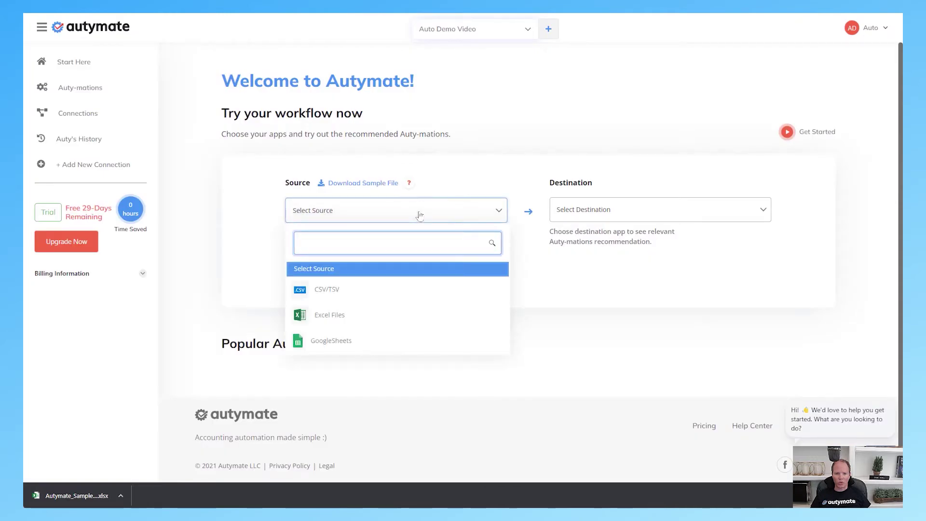
click(337, 317)
click(628, 216)
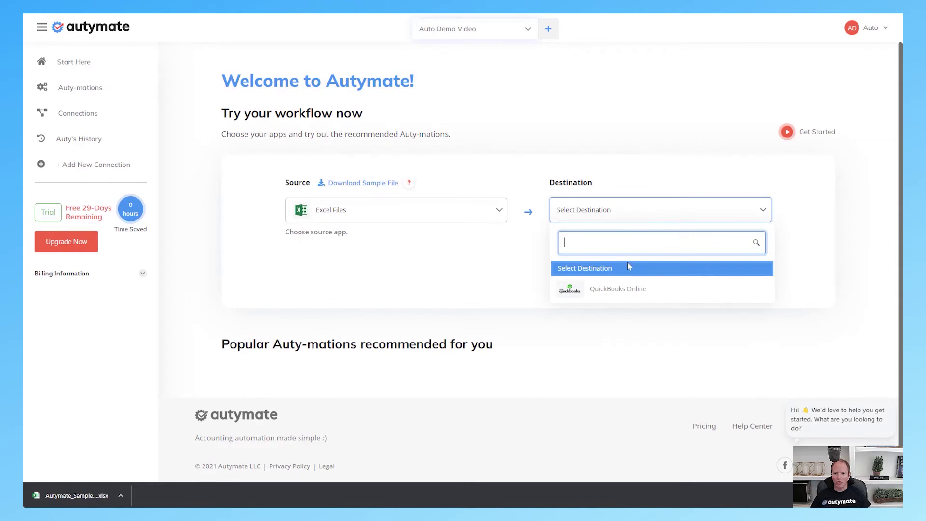
click(626, 289)
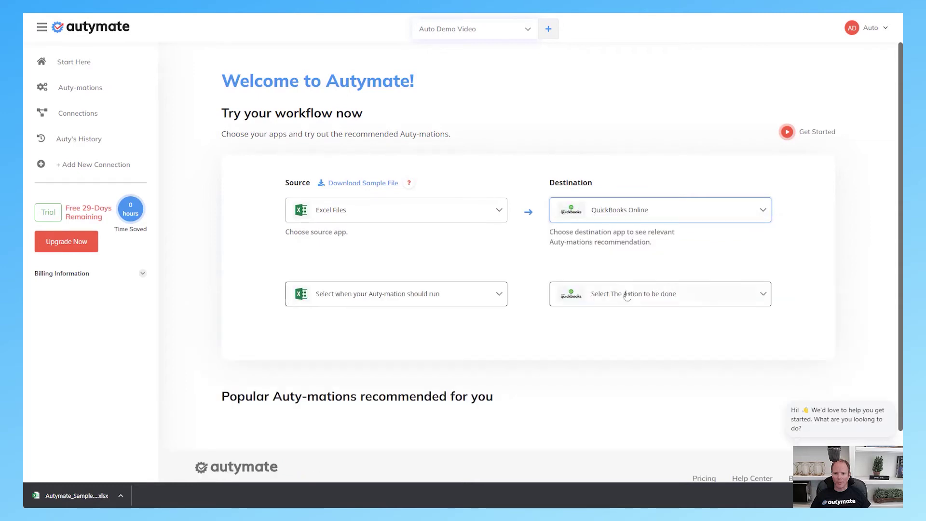
Start the workflow with File Upload as the run trigger and Sales Receipts as the QuickBooks Online action.
click(423, 300)
click(352, 376)
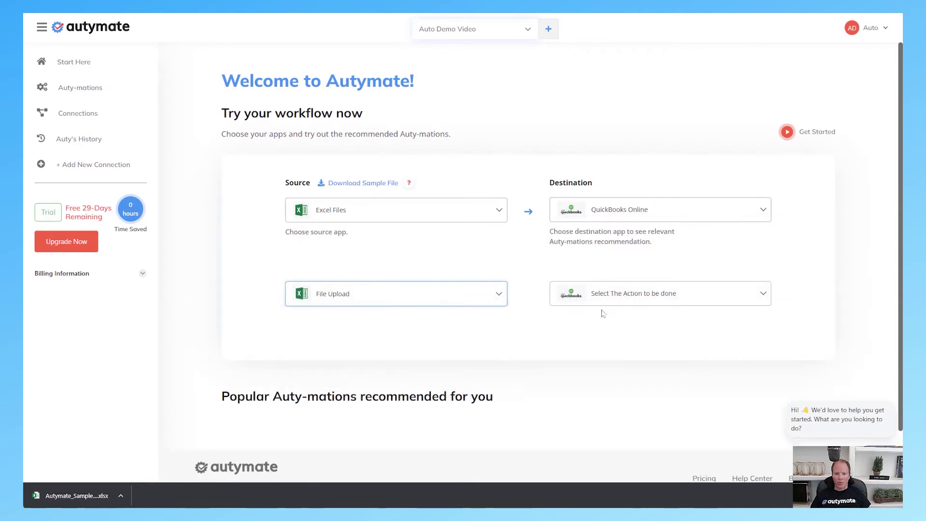
click(685, 302)
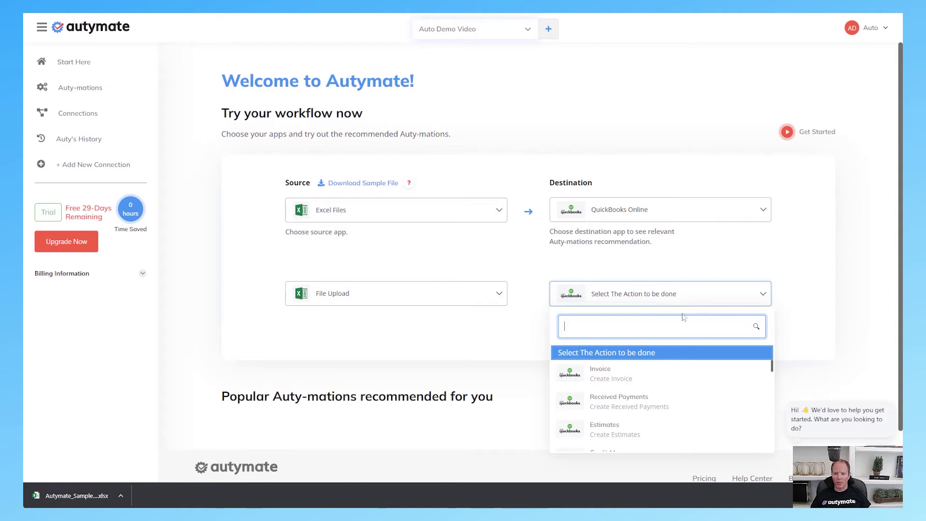
text(sale)
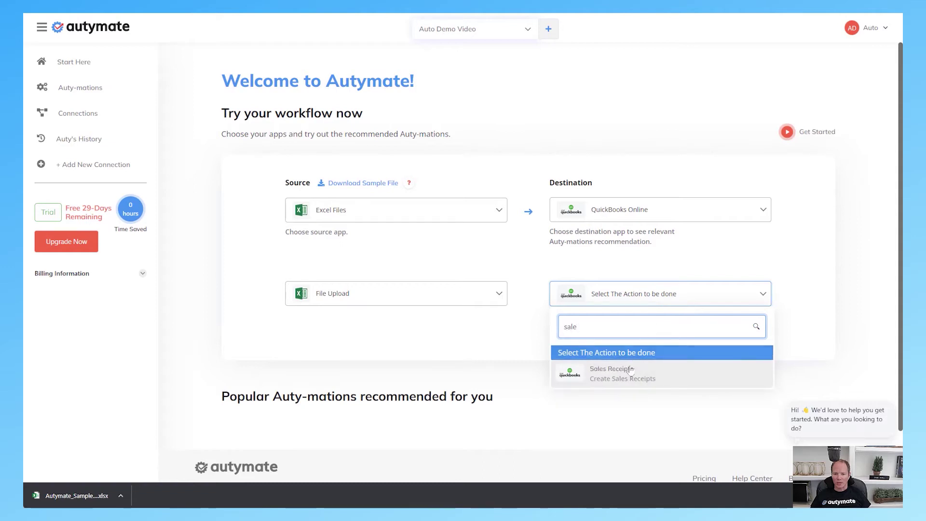
key(Return)
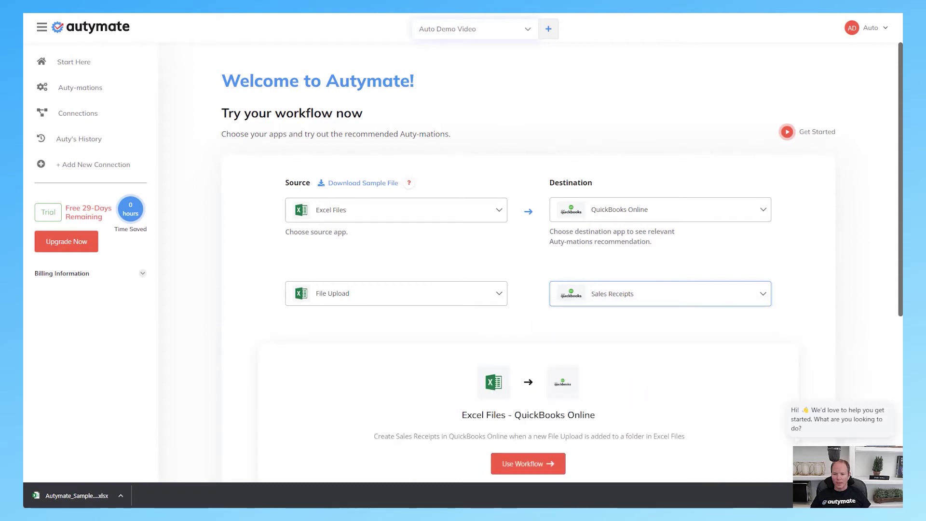
scroll(597, 385, down, 5)
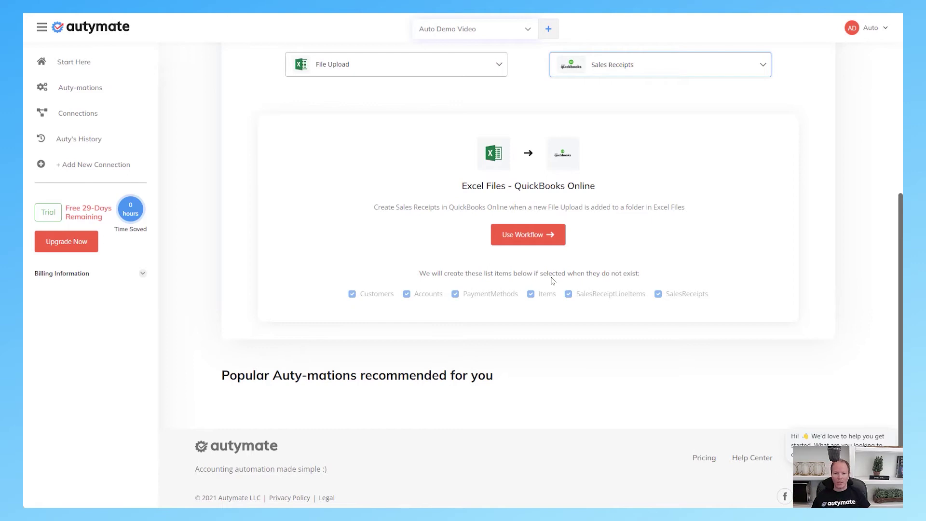
click(528, 235)
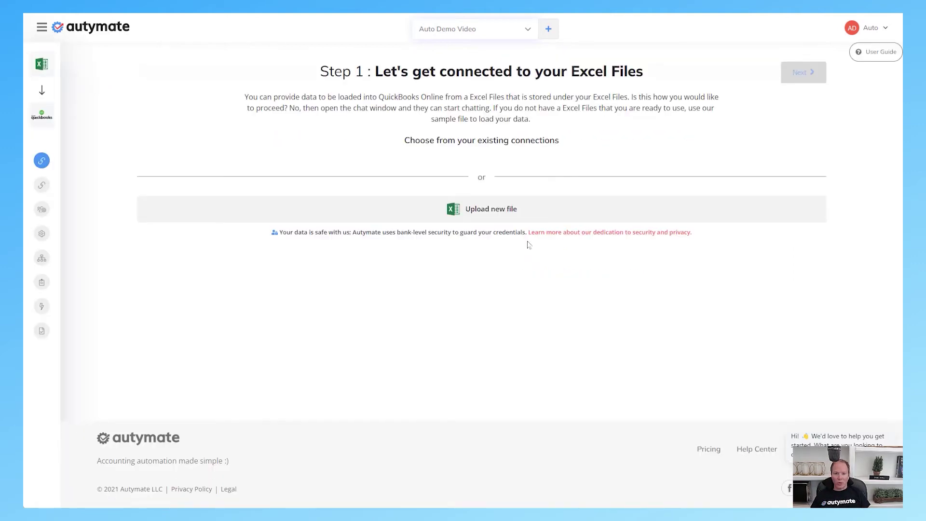
Create and test an Excel Files connection from the downloaded Autymate_Sample_Source_Data_File.xlsx, complete the upload and continue.
click(39, 29)
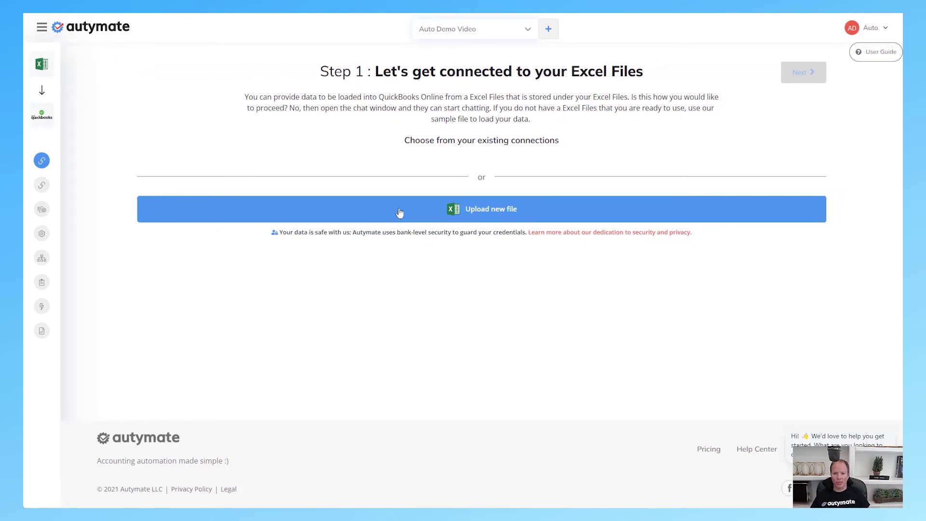
click(406, 214)
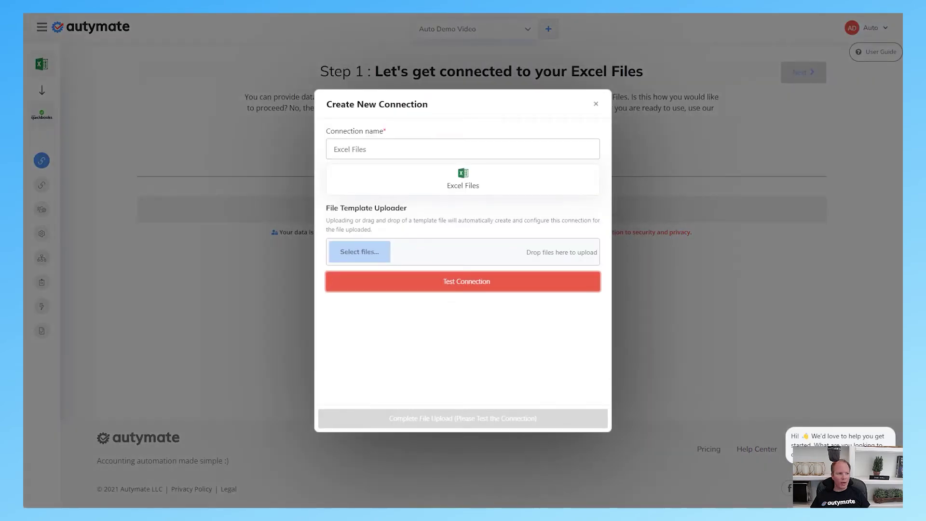
drag(477, 281, 533, 255)
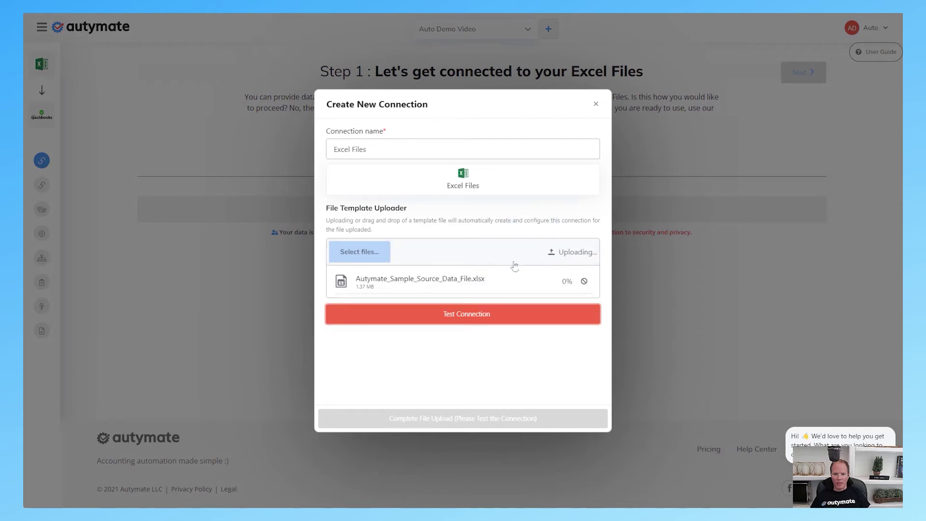
click(467, 318)
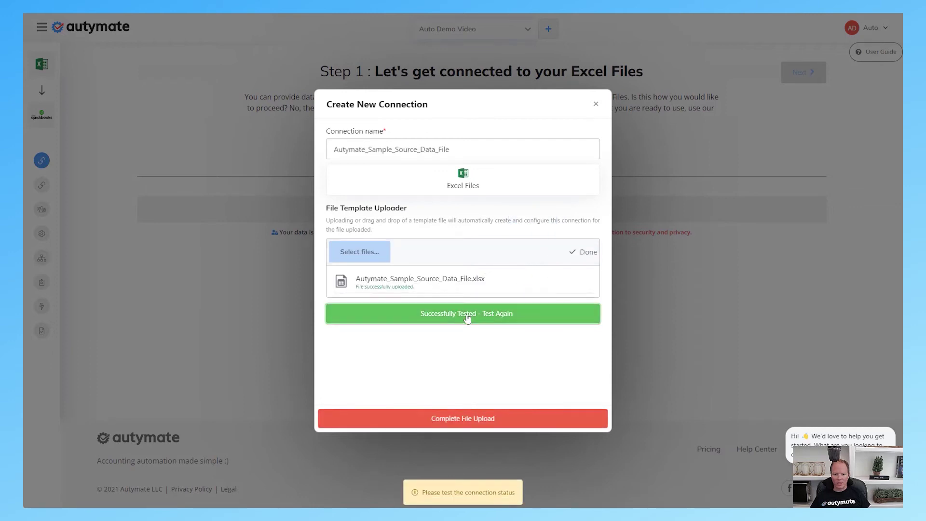
click(459, 423)
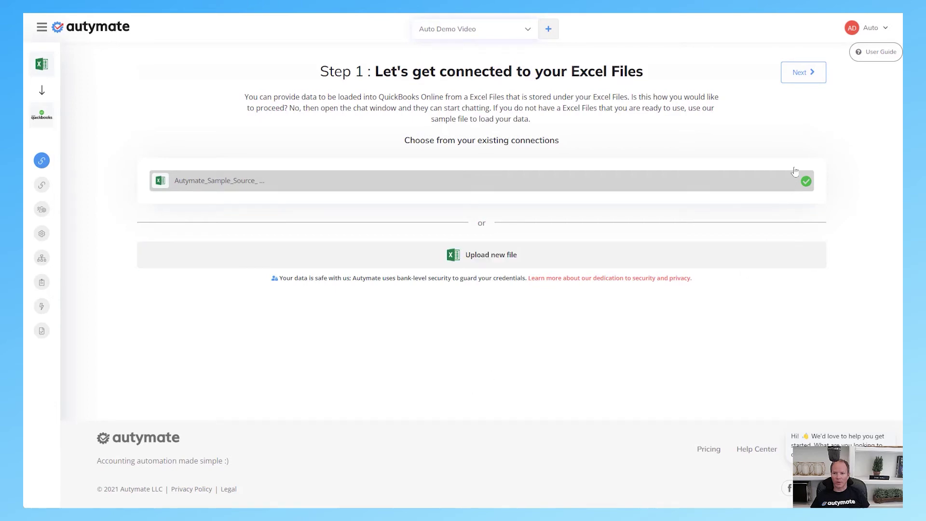
click(798, 75)
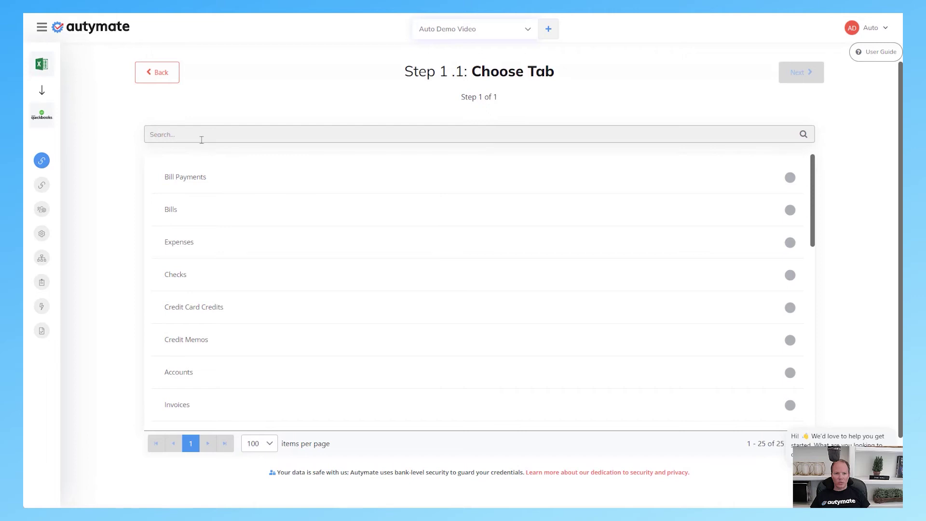
Find and choose the Sales Receipts tab as the source sheet and proceed to the QuickBooks Online connection.
scroll(236, 278, down, 4)
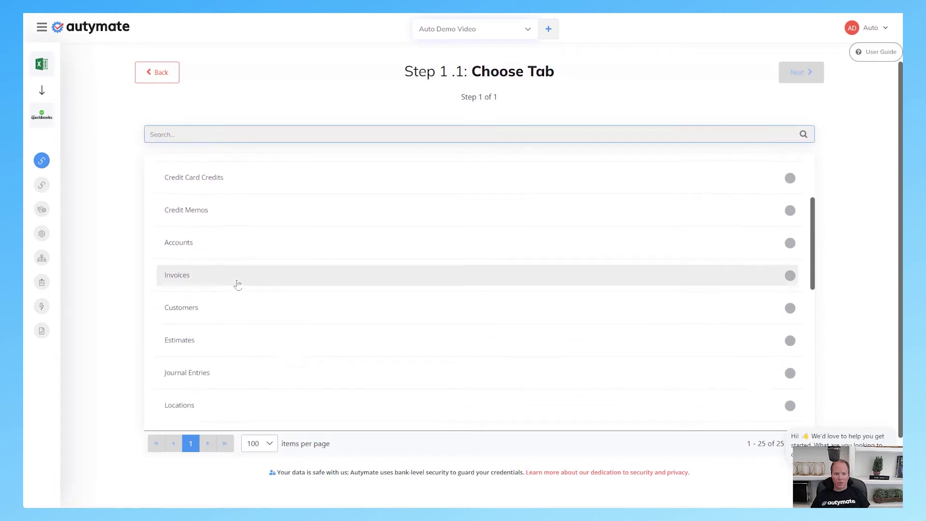
text(sales)
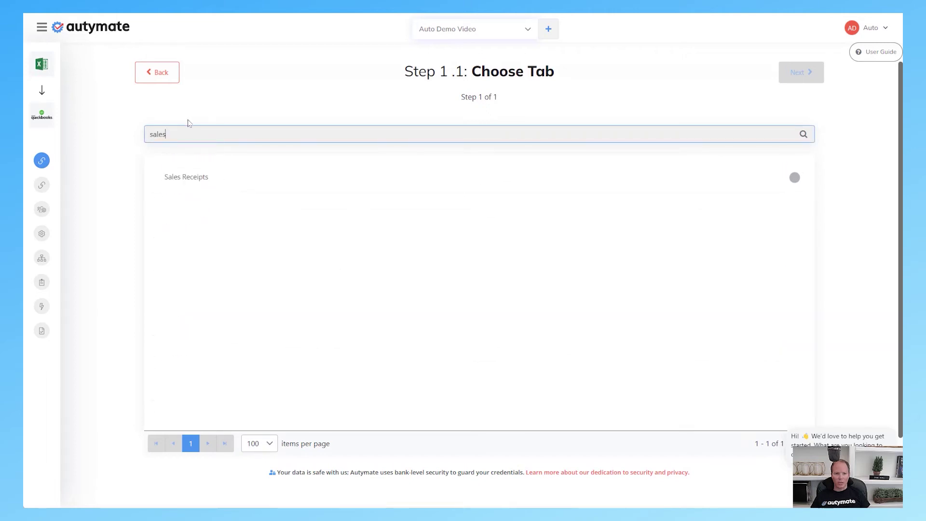
click(189, 182)
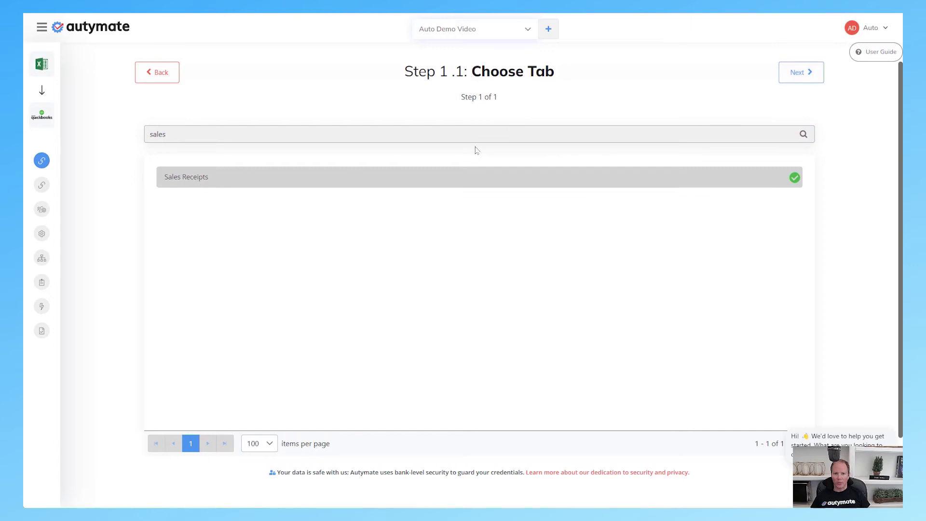
click(801, 70)
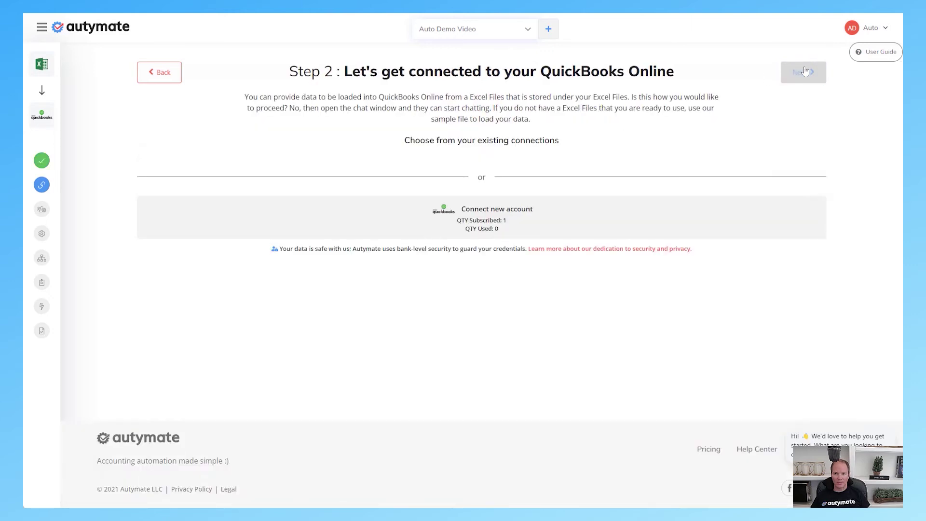
Create a new QuickBooks Online connection and sign in to Intuit with the saved account e-mail and password.
click(478, 219)
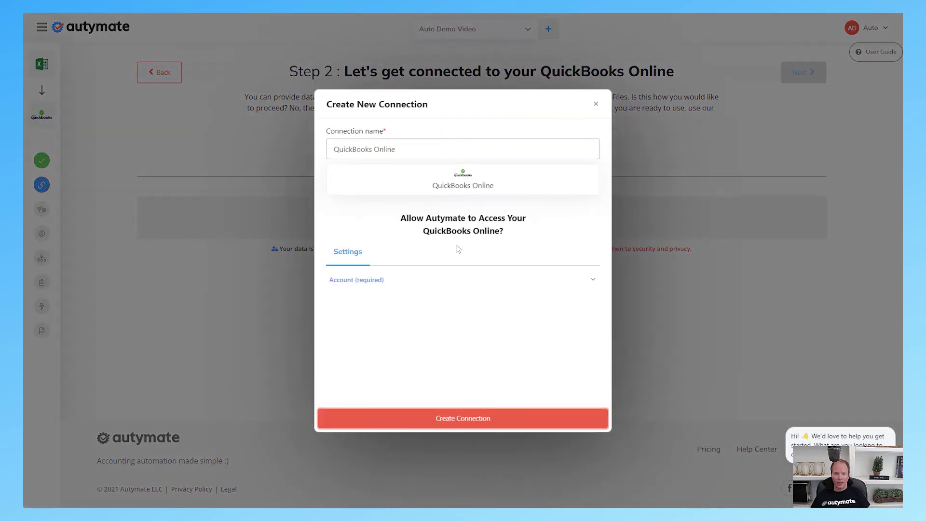
click(462, 421)
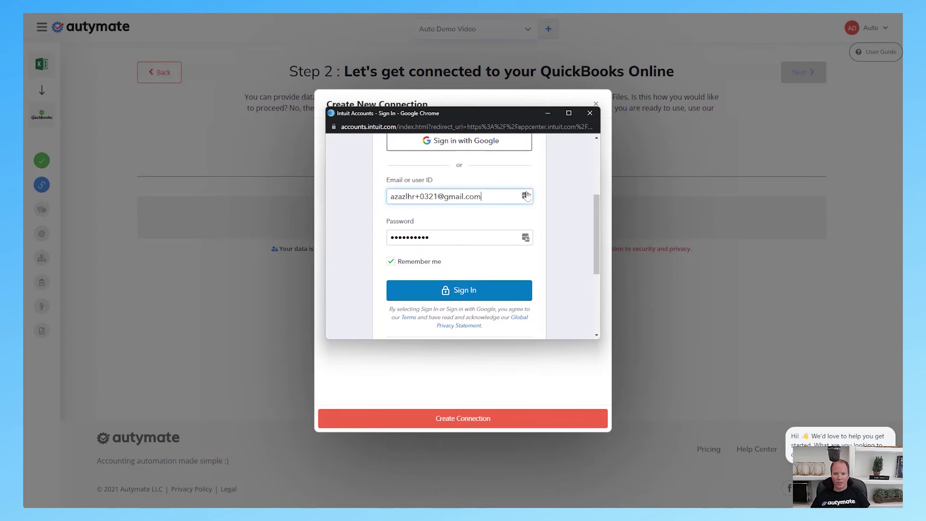
click(525, 196)
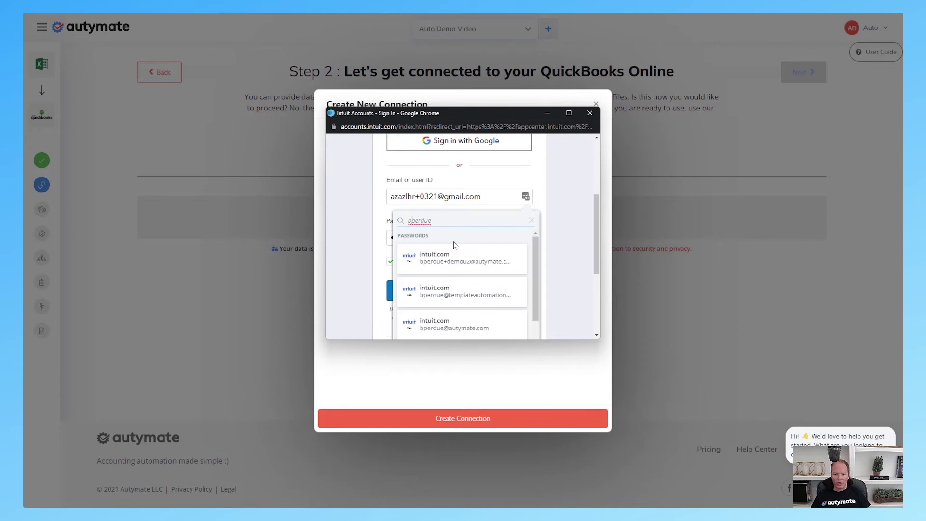
click(446, 293)
click(452, 291)
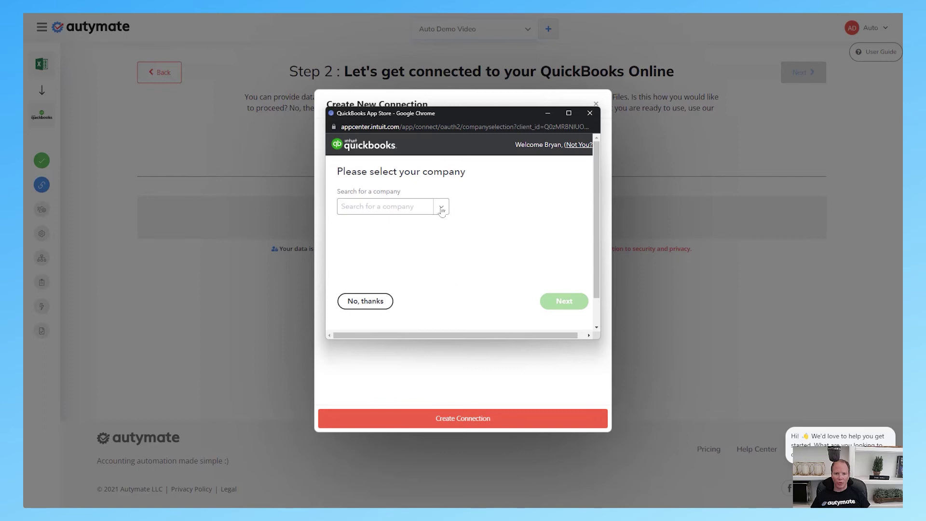
Authorize the connection for the Test Account company, approving the admin change, and continue to the QuickBooks Online settings.
click(441, 207)
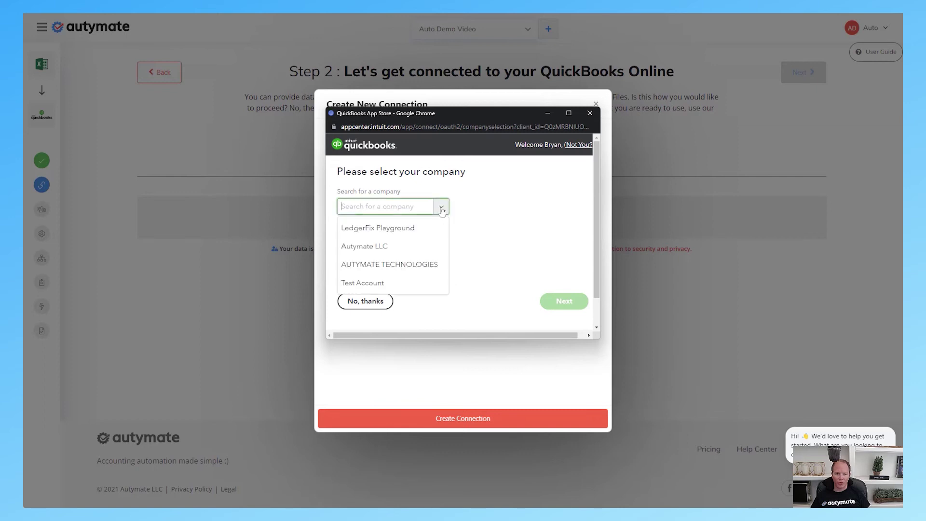
click(374, 286)
click(562, 302)
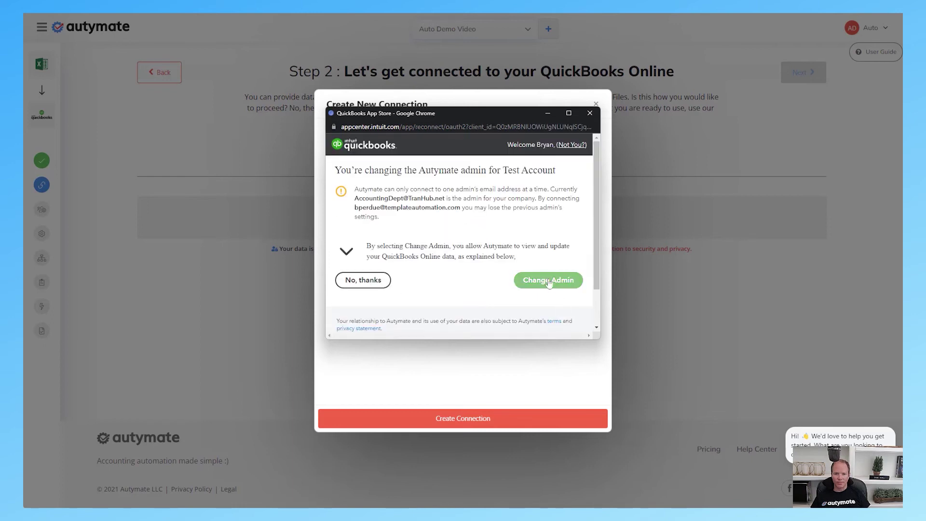
click(545, 282)
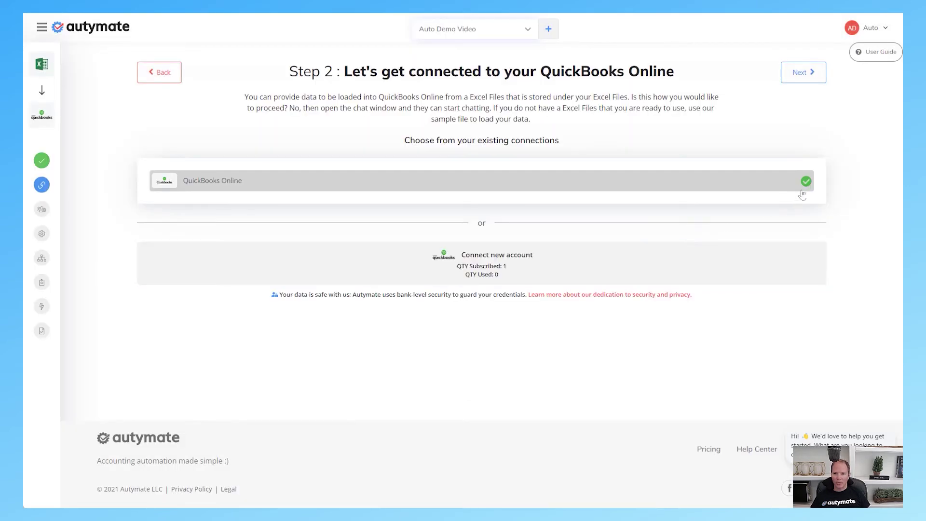
click(802, 73)
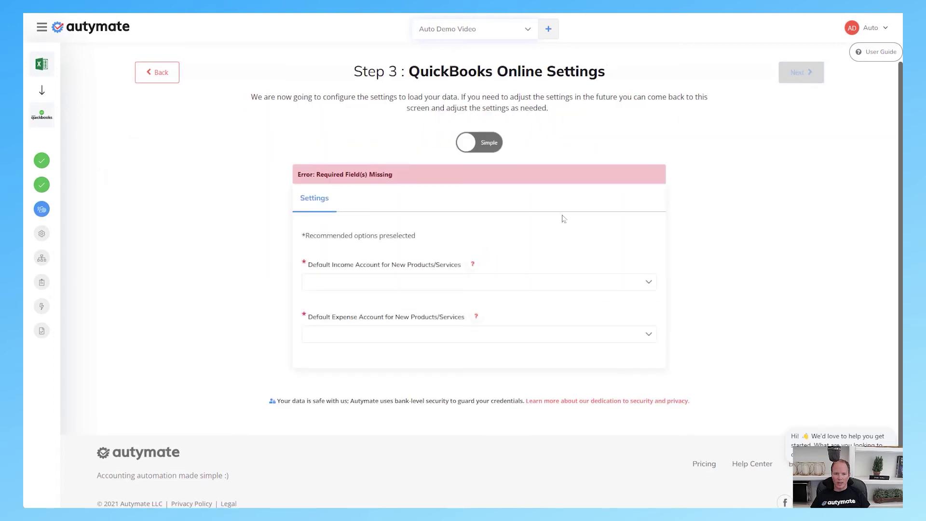
Set the default income account for new products/services to Sales and the default expense account to MISCELLANEOUS, and continue.
click(423, 290)
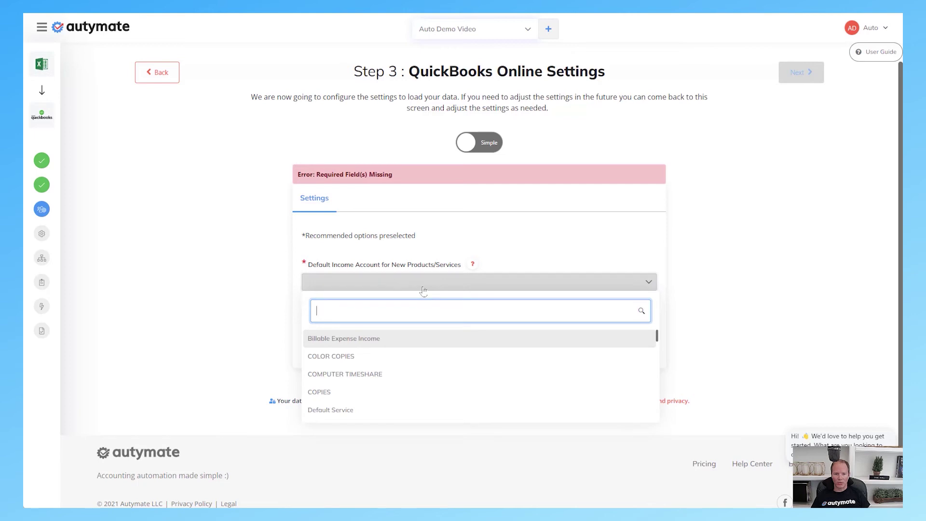
text(sales)
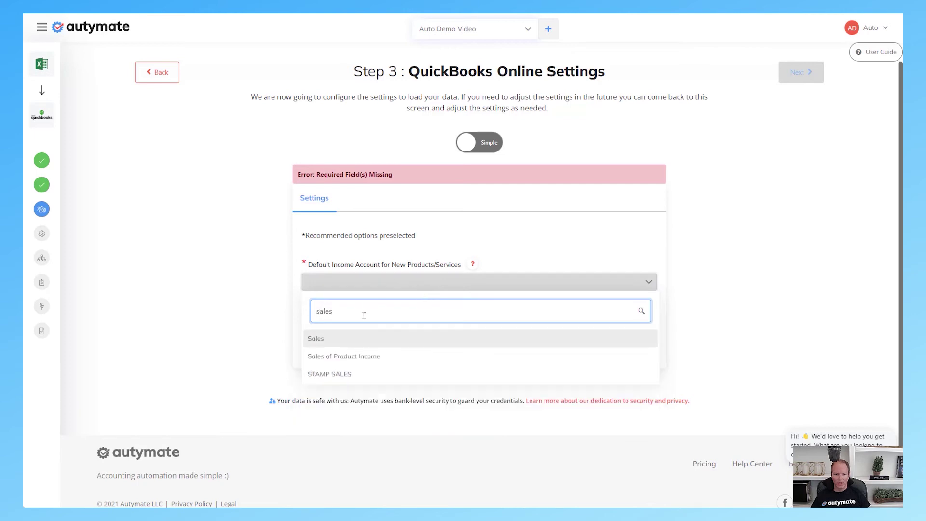
click(335, 339)
click(355, 339)
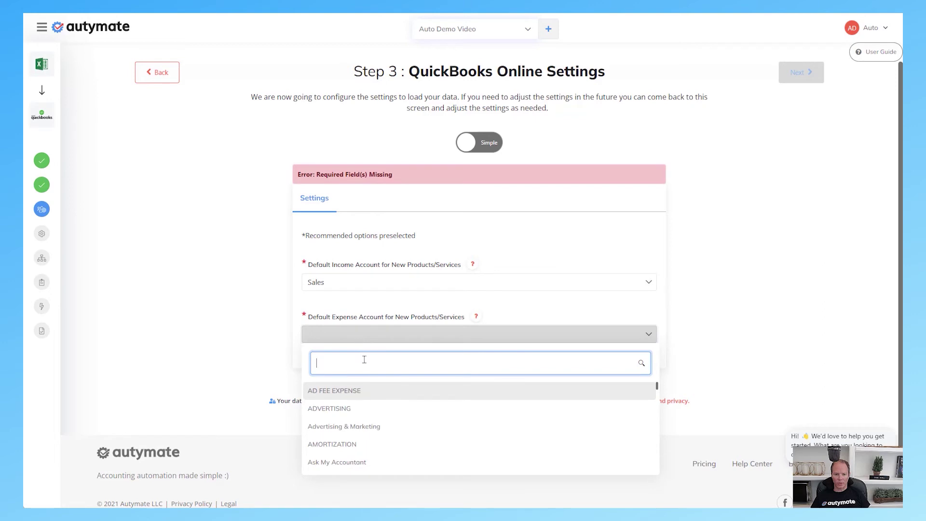
text(misc)
click(351, 390)
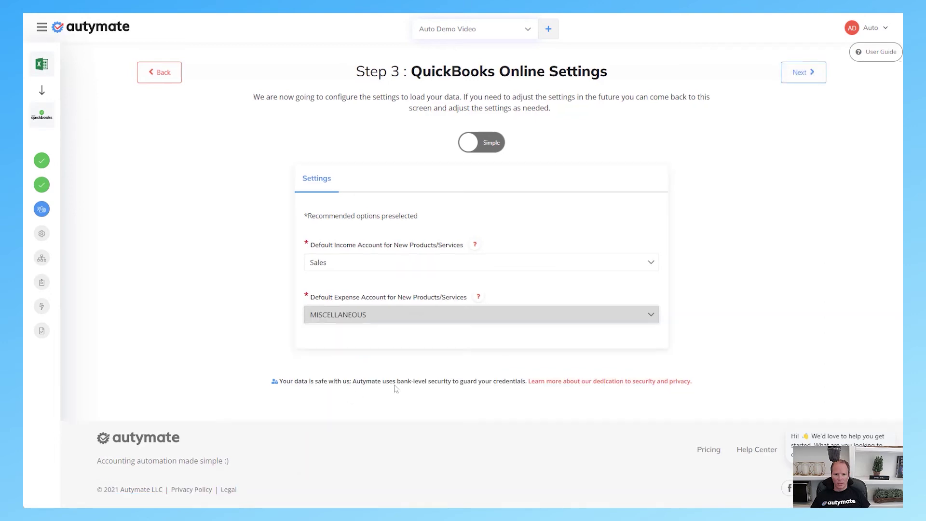
click(800, 75)
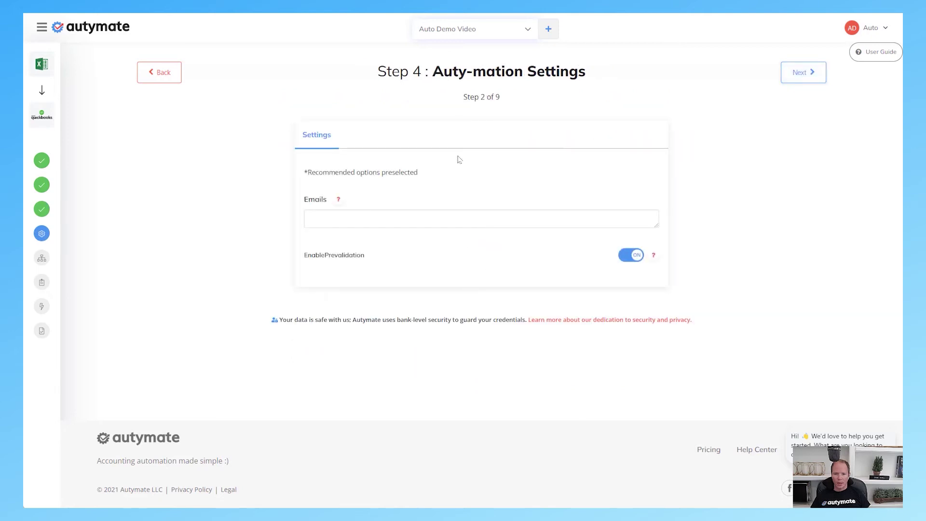
Enter the notification e-mail address in the Auty-mation settings and continue to the field mappings.
click(376, 218)
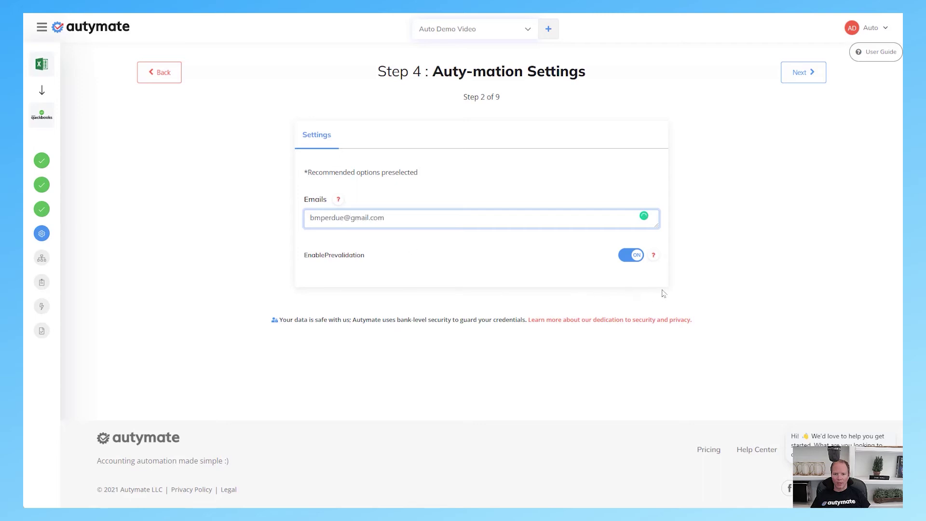
click(800, 76)
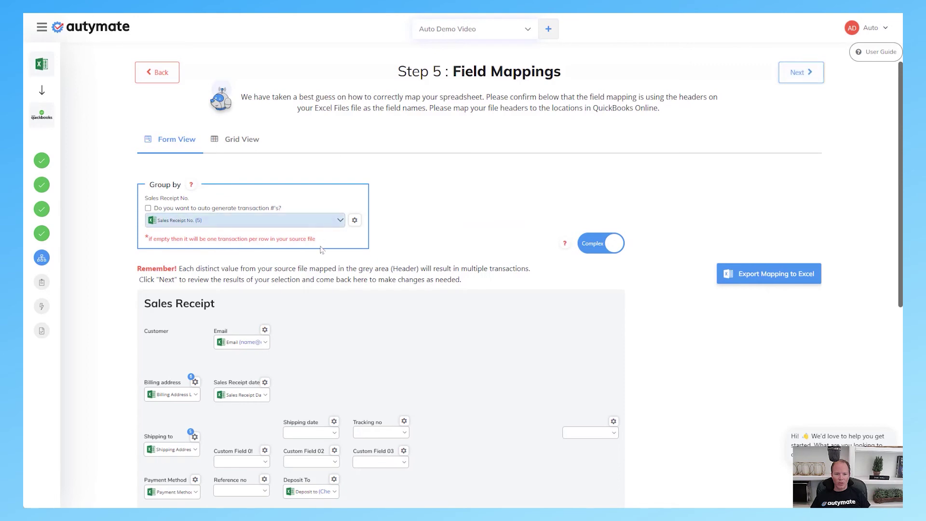
Examine the suggested sales receipt field mappings and compare the Simple and Complex layouts.
scroll(320, 258, down, 2)
scroll(321, 258, down, 1)
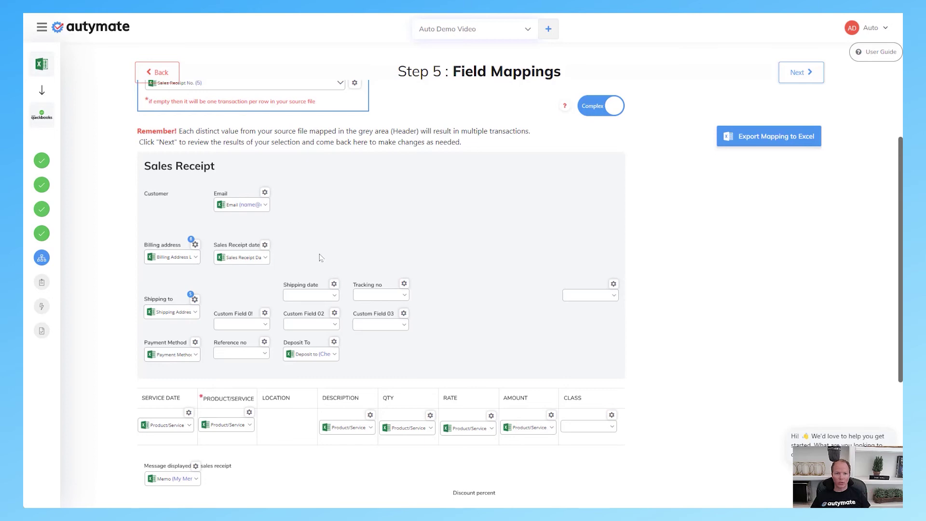
scroll(320, 258, up, 3)
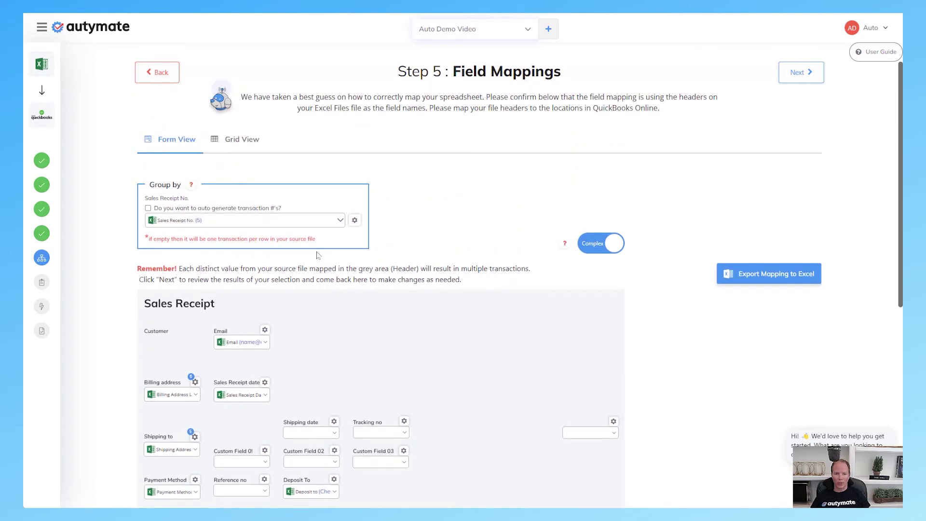
click(600, 245)
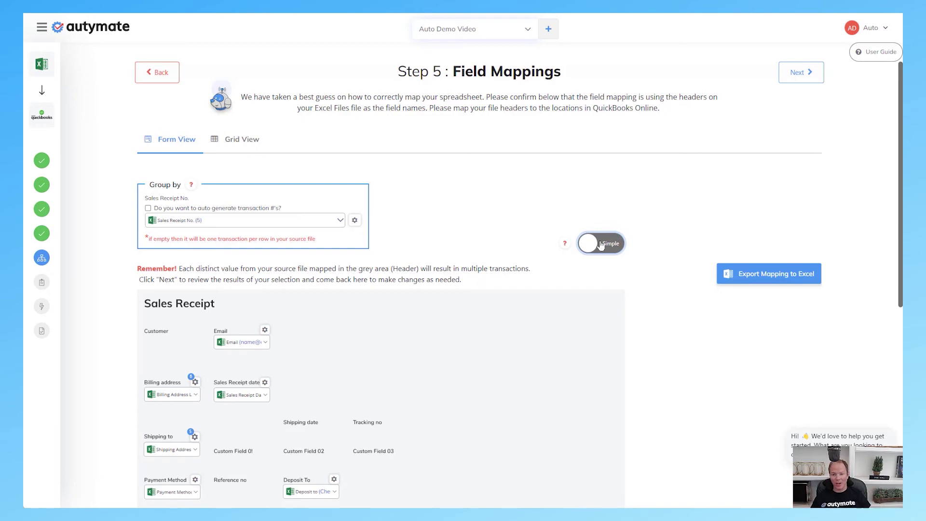
click(601, 244)
Examine the additional address lines and advanced options offered for the Billing address mapping.
scroll(512, 288, down, 2)
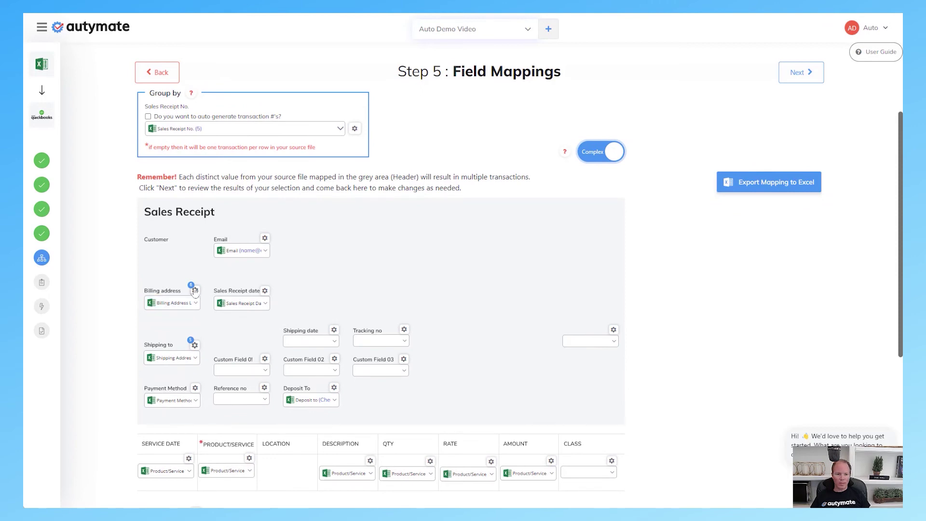
click(195, 291)
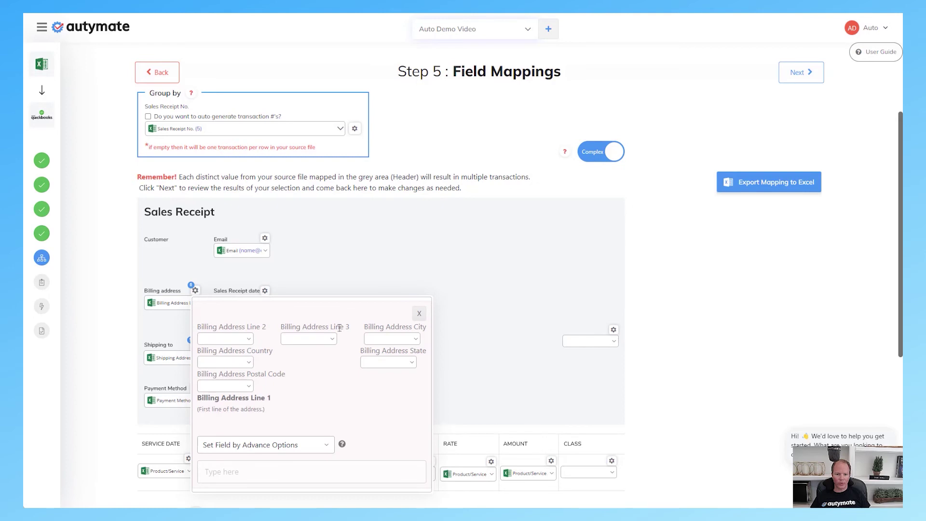
click(419, 314)
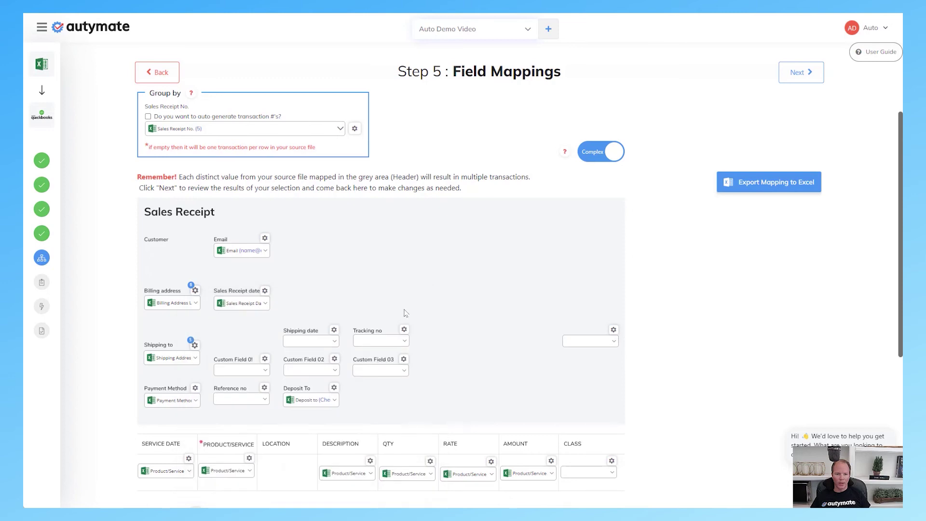
Try out a Case Statement advanced function for the Email field mapping and discard it.
click(264, 238)
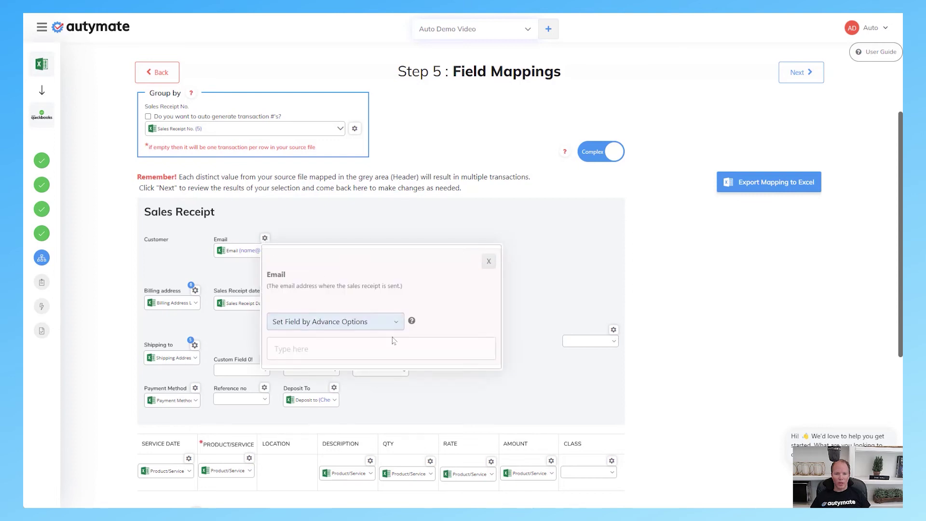
click(379, 330)
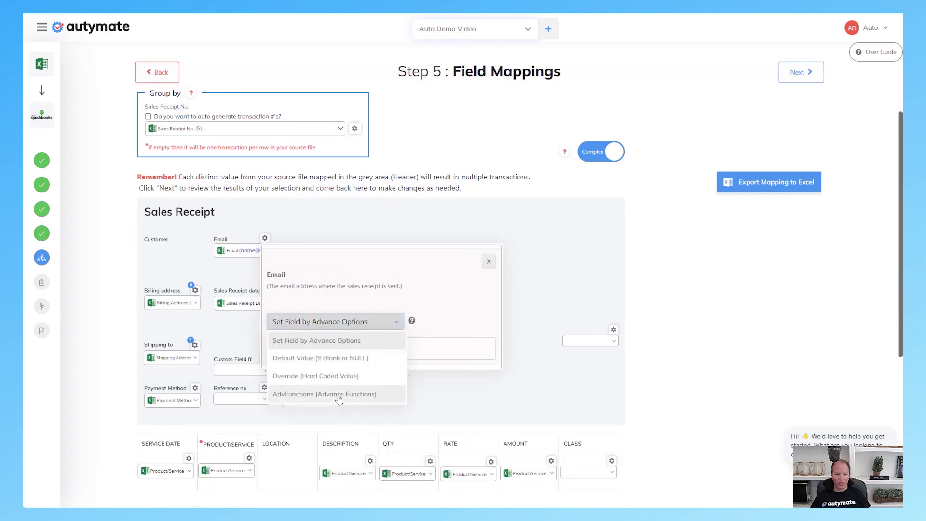
click(340, 395)
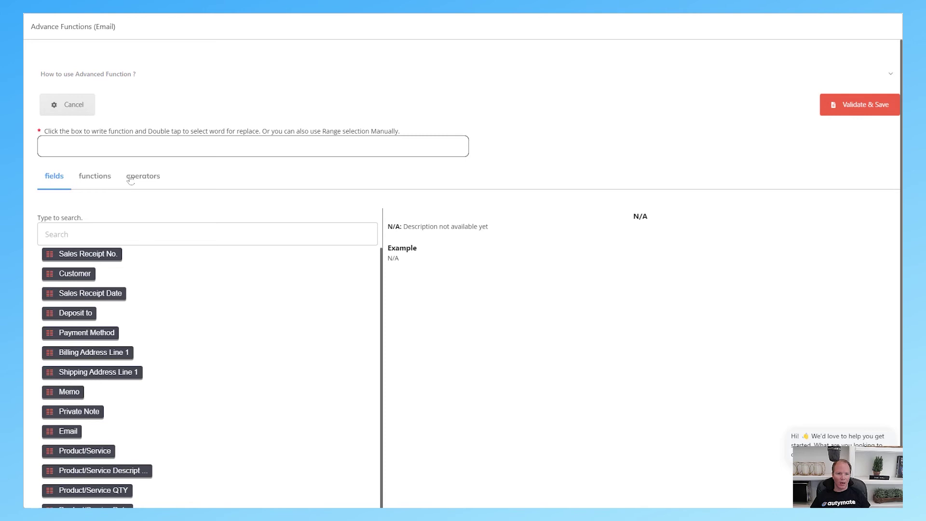
click(91, 177)
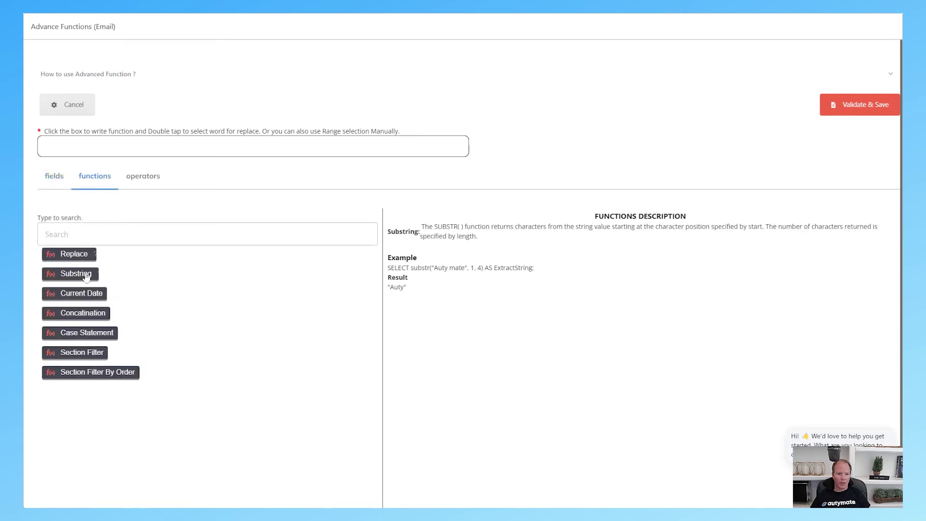
click(92, 332)
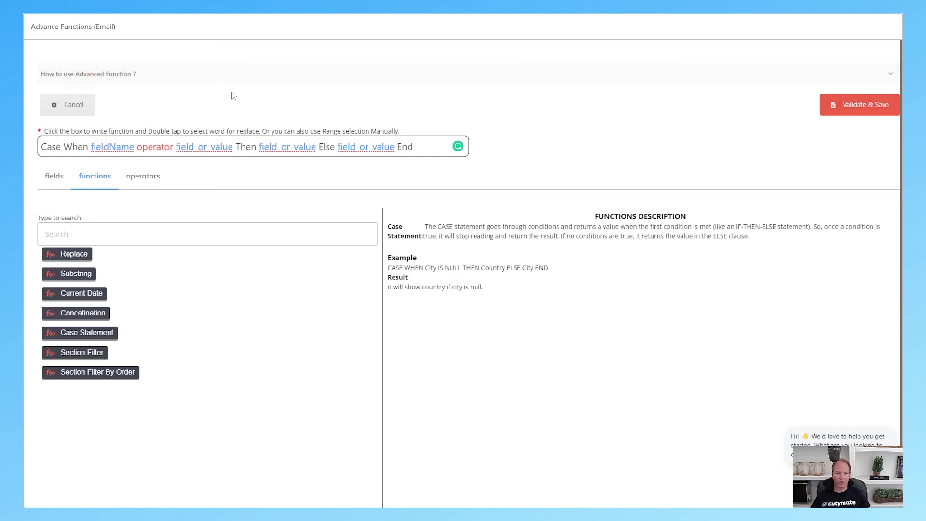
click(57, 101)
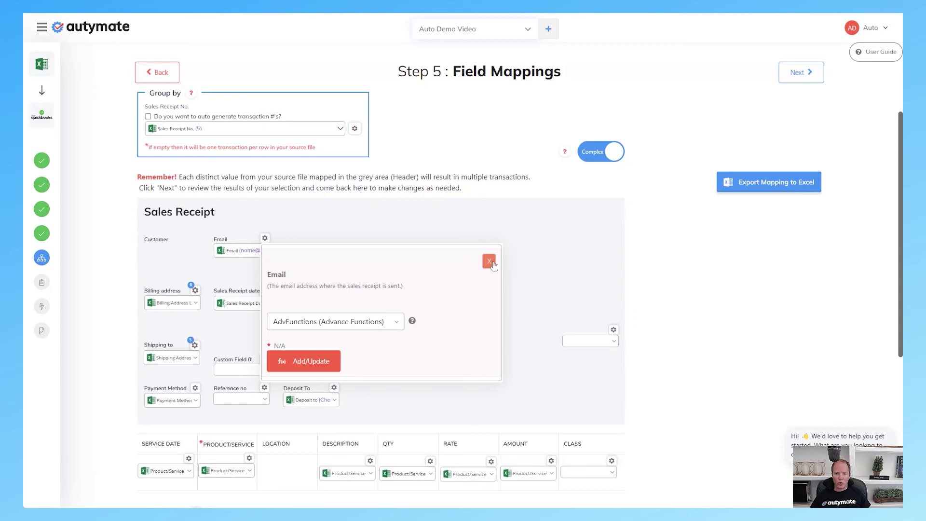
click(490, 263)
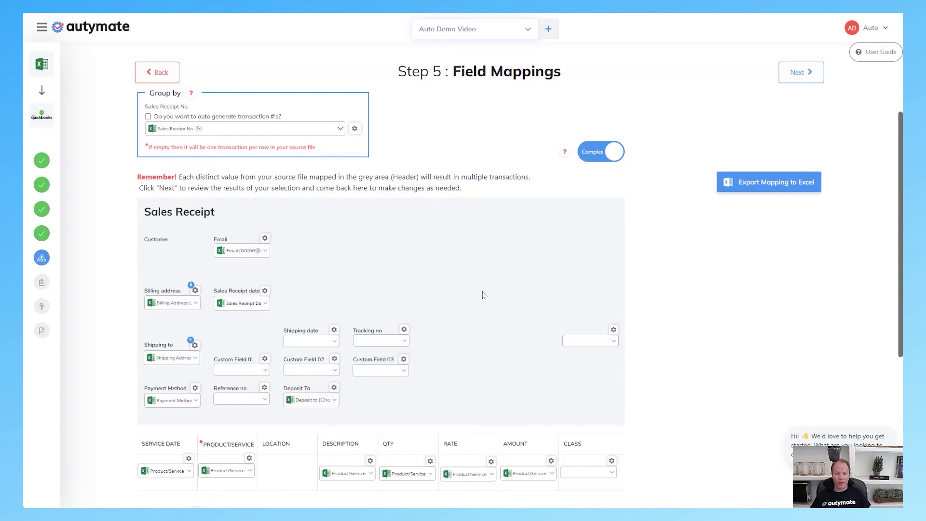
Examine the spreadsheet columns available for mapping to the Sales Receipt date and the first custom field, leaving both mappings as they are.
scroll(478, 308, down, 1)
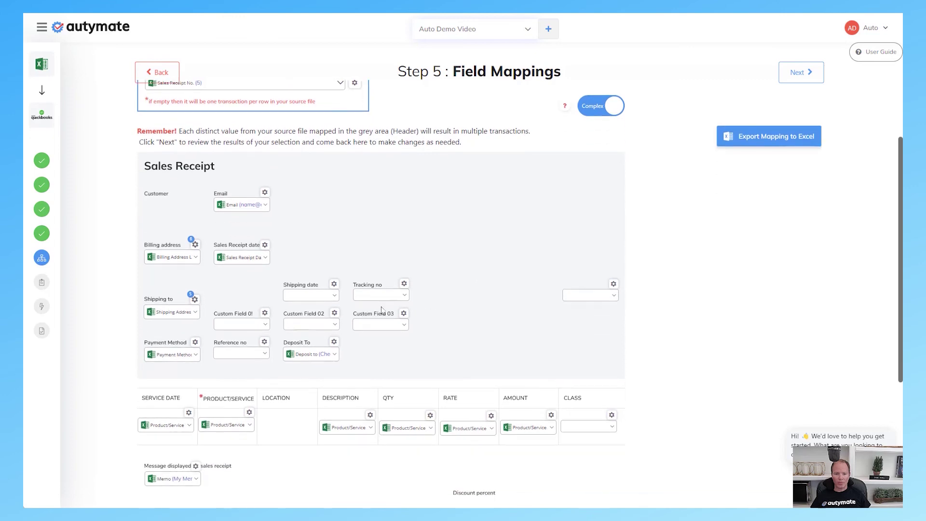
click(255, 259)
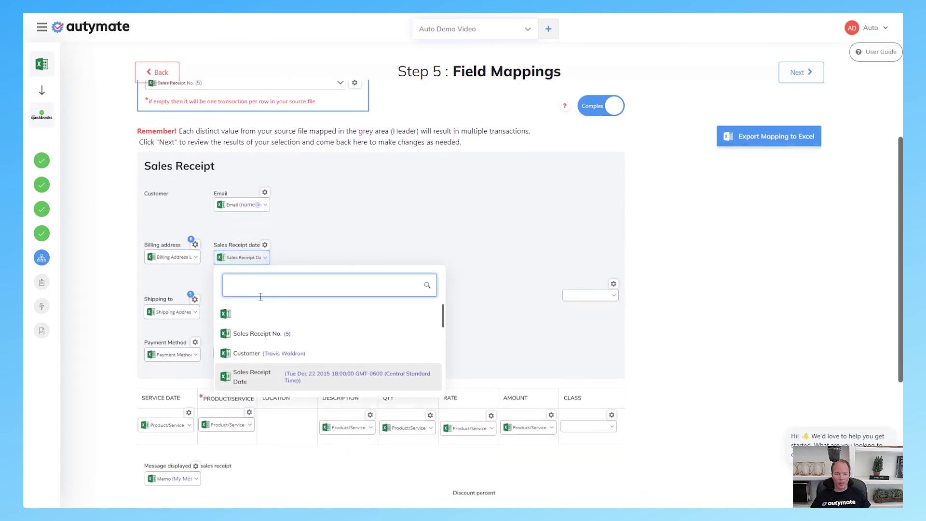
scroll(286, 318, down, 5)
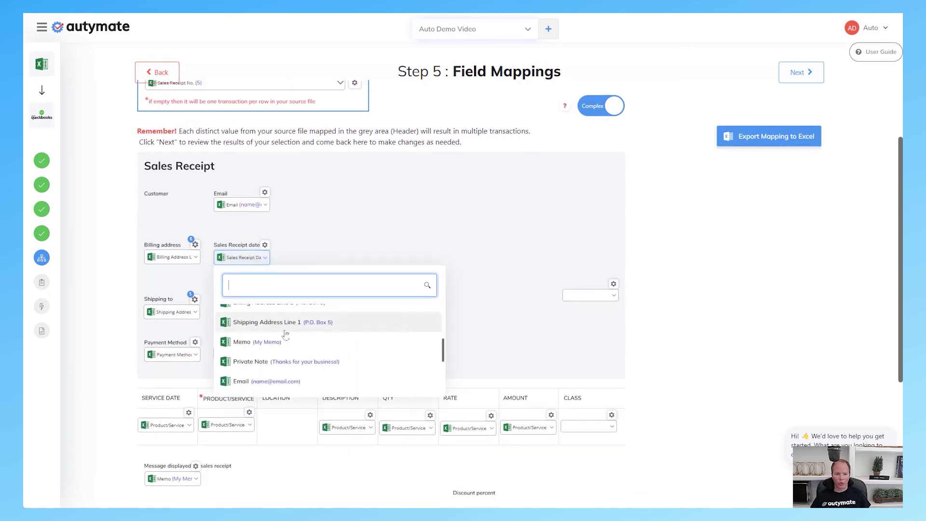
click(572, 310)
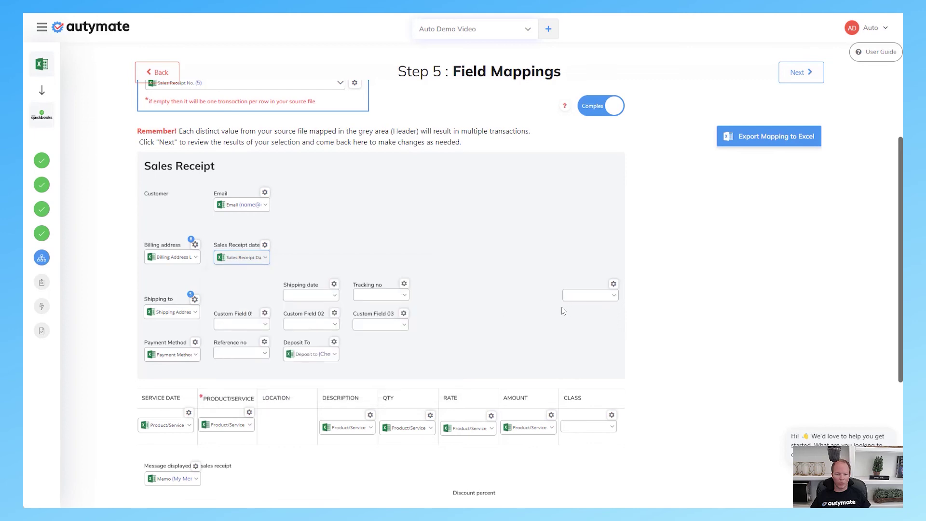
click(258, 324)
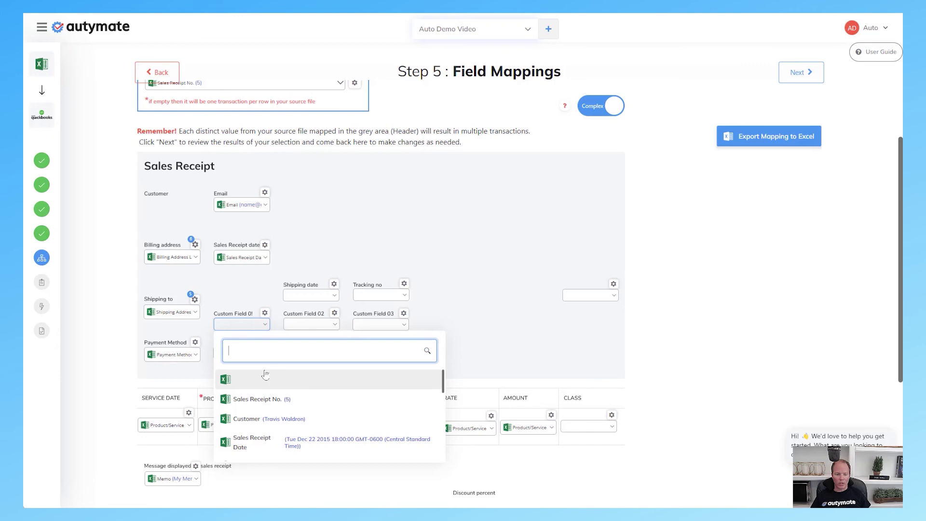
text(cu)
key(BackSpace)
key(BackSpace)
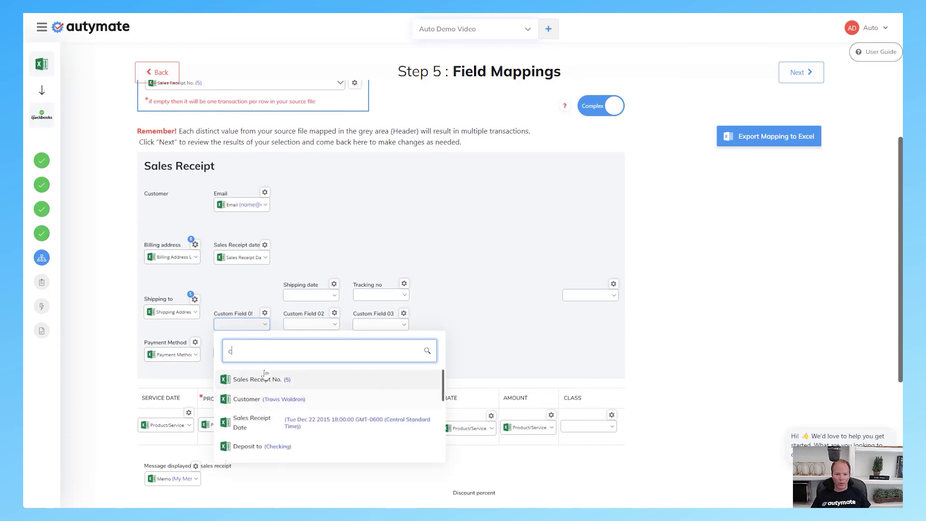
scroll(285, 420, down, 3)
scroll(285, 426, down, 2)
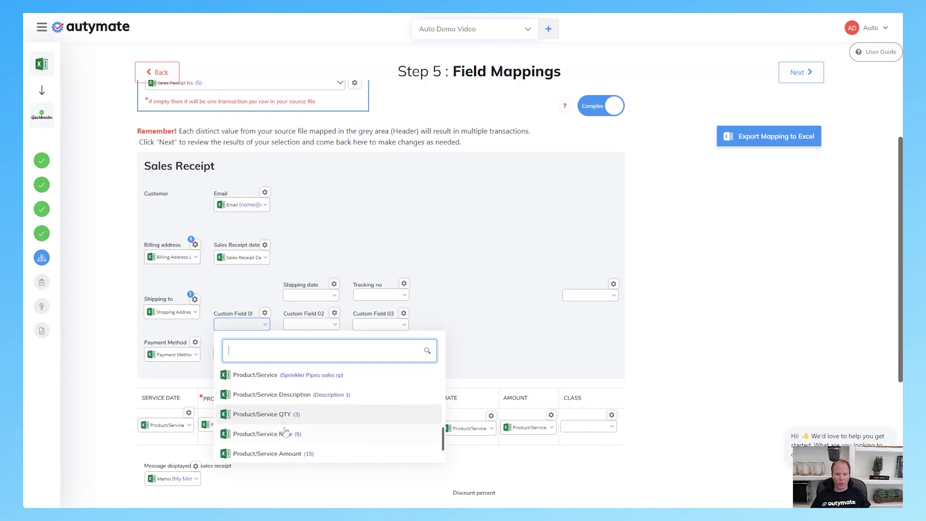
click(440, 236)
Examine the field mappings in Grid View and return to Form View.
scroll(719, 167, up, 3)
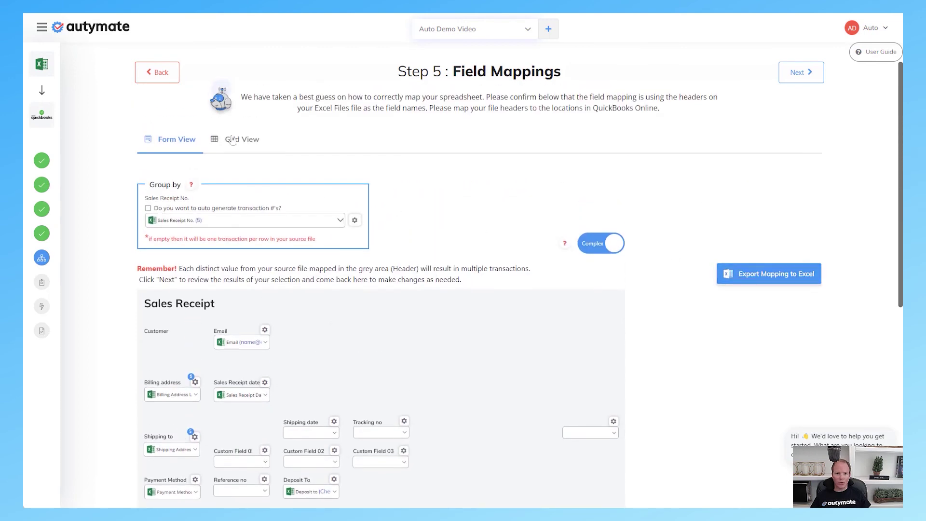
click(234, 141)
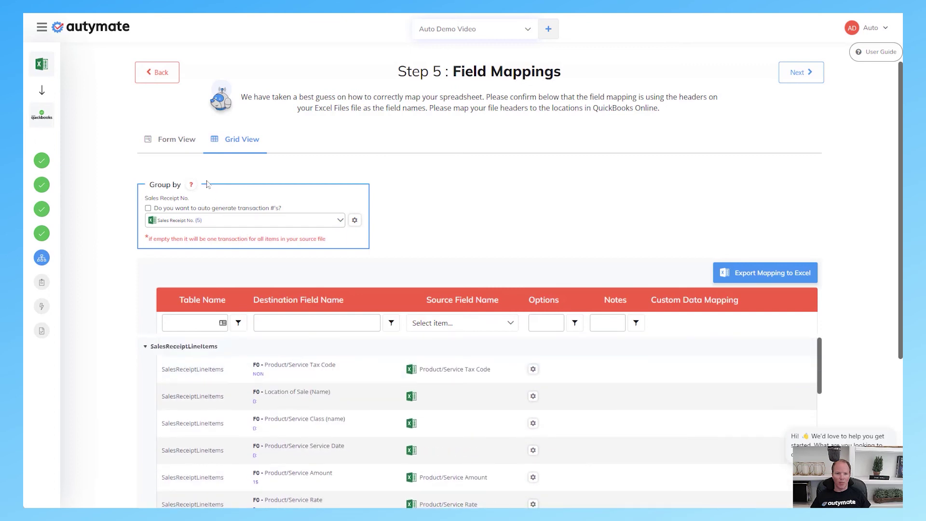
scroll(207, 184, down, 2)
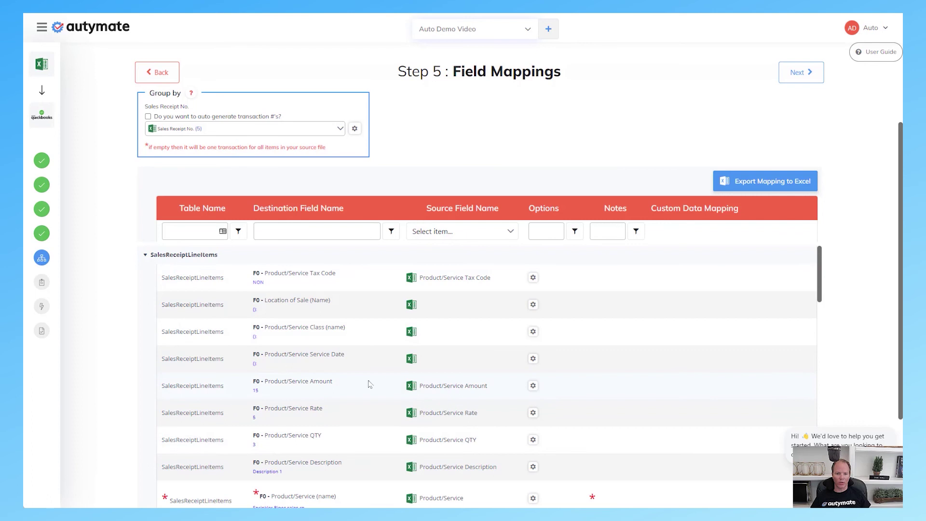
scroll(228, 256, up, 2)
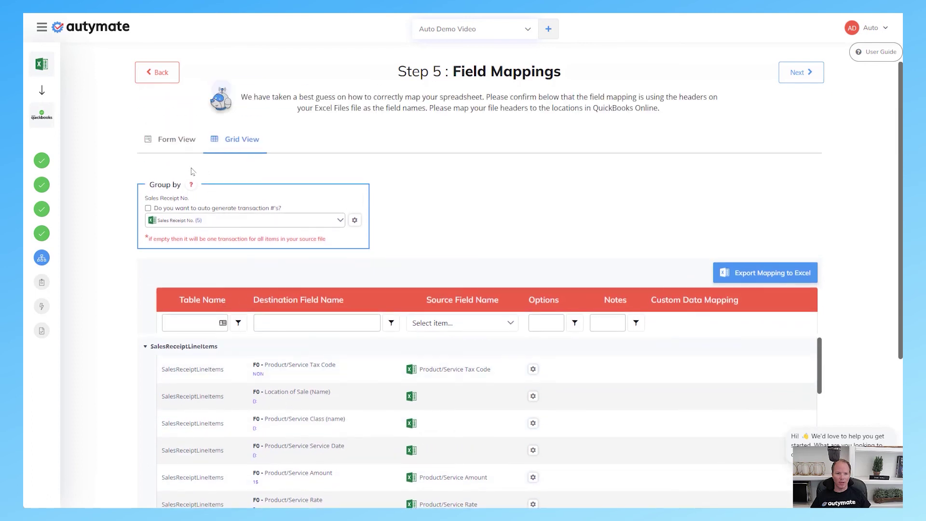
click(175, 145)
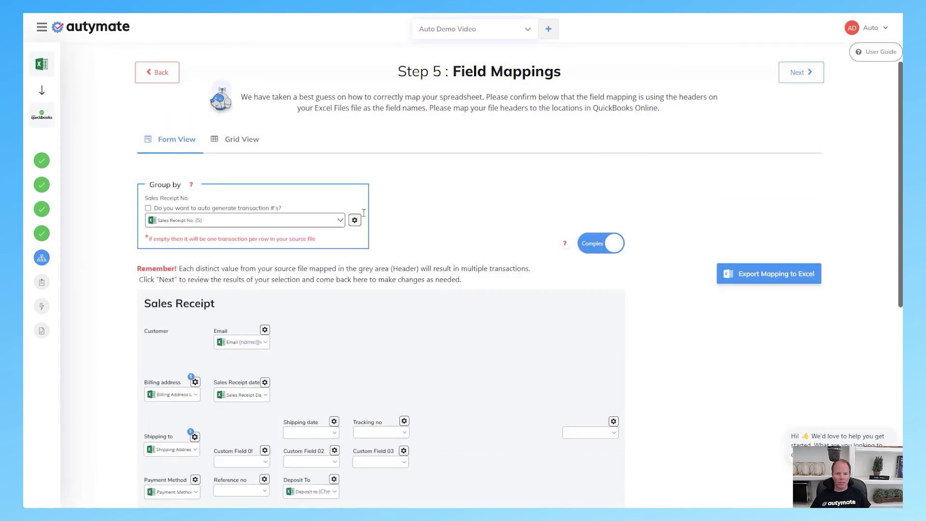
Accept the field mappings, continue to Pre-Validation and preview the sales receipts grouped by transaction ID.
click(799, 74)
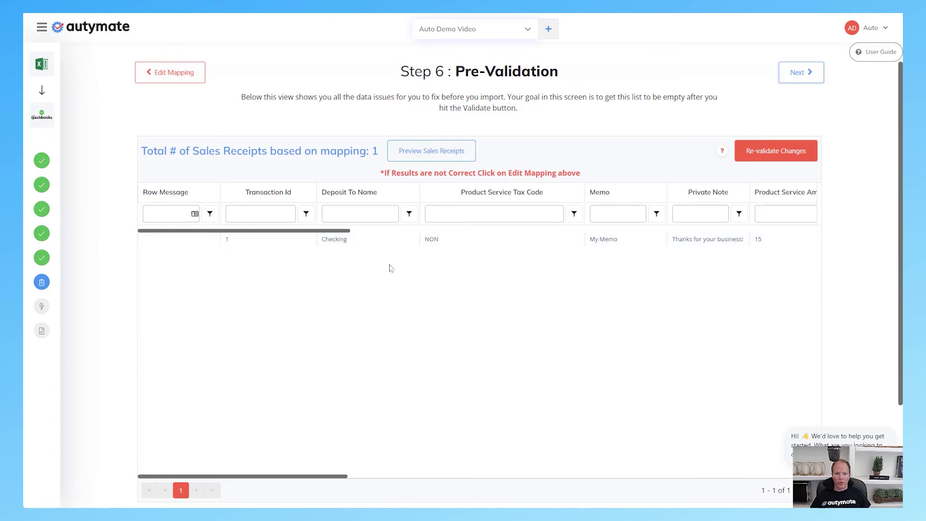
click(425, 151)
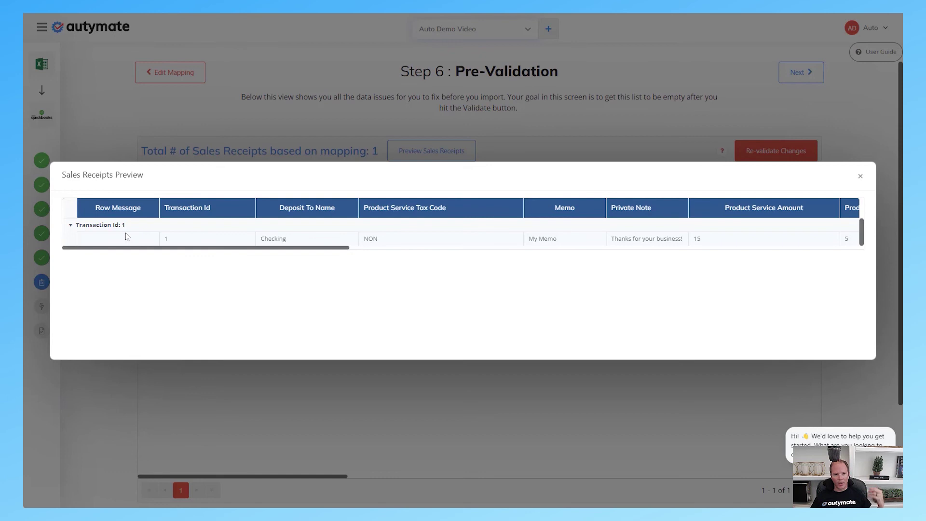
click(70, 225)
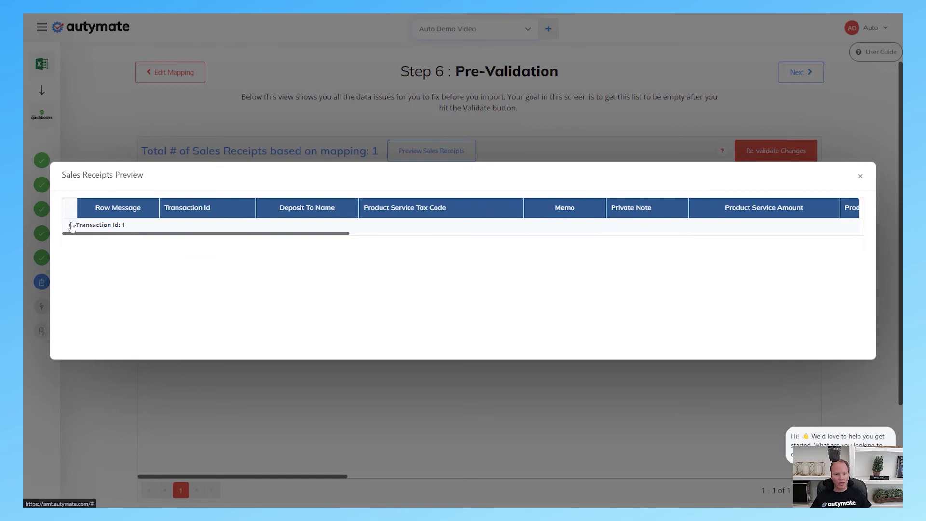
click(861, 178)
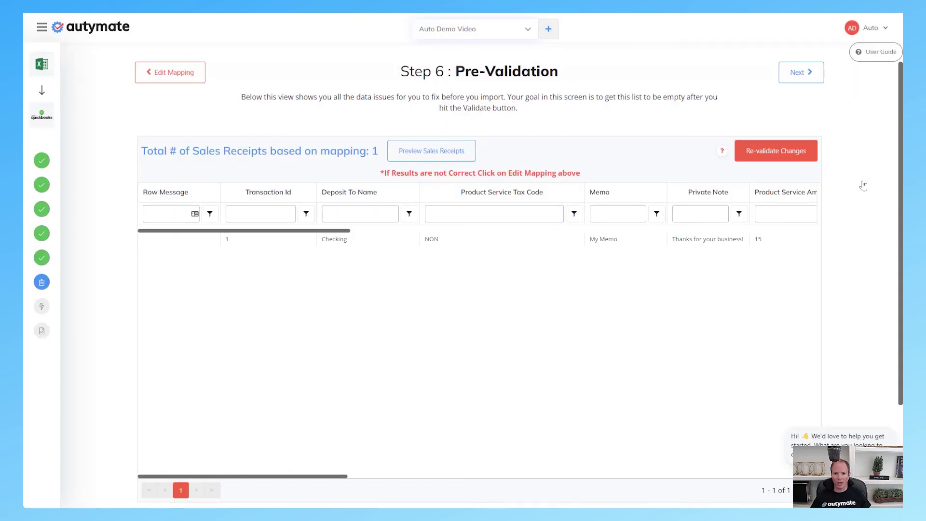
Re-validate the mapped data and proceed through the Auty-mation naming stage to Review and Validation.
click(777, 151)
click(798, 75)
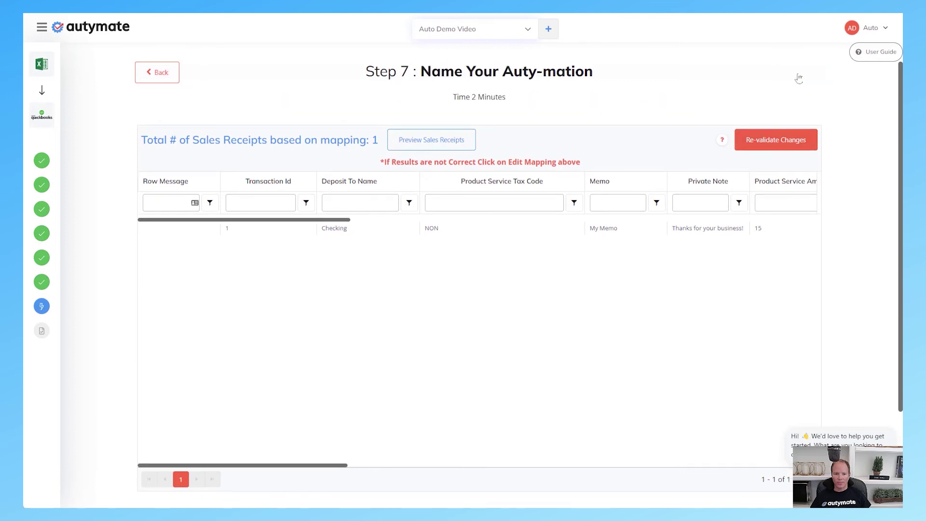
click(485, 305)
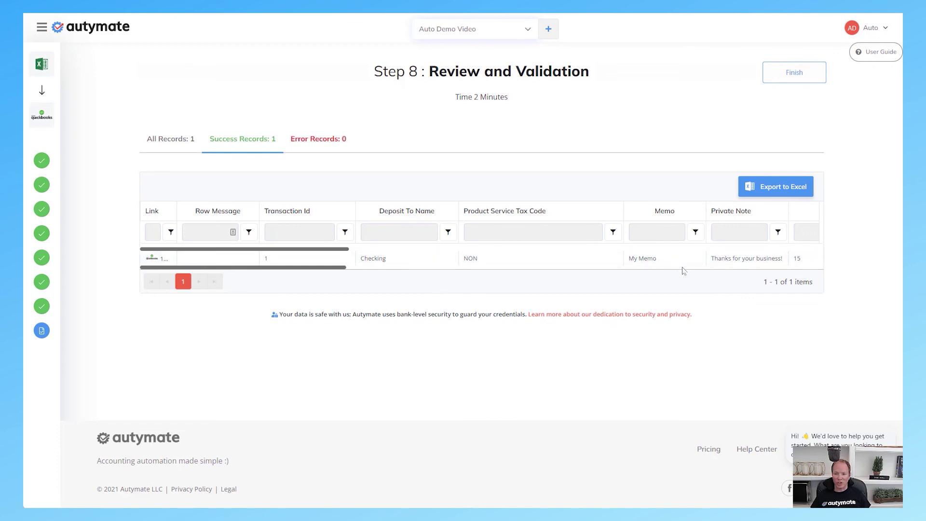
Look across the columns of the successful sales receipt record and return to its QuickBooks link.
drag(296, 267, 332, 267)
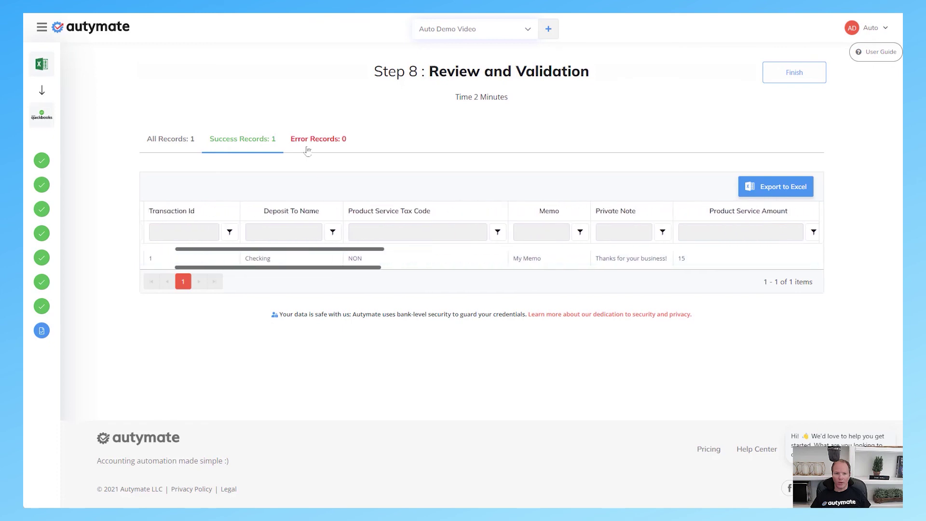
drag(182, 266, 147, 261)
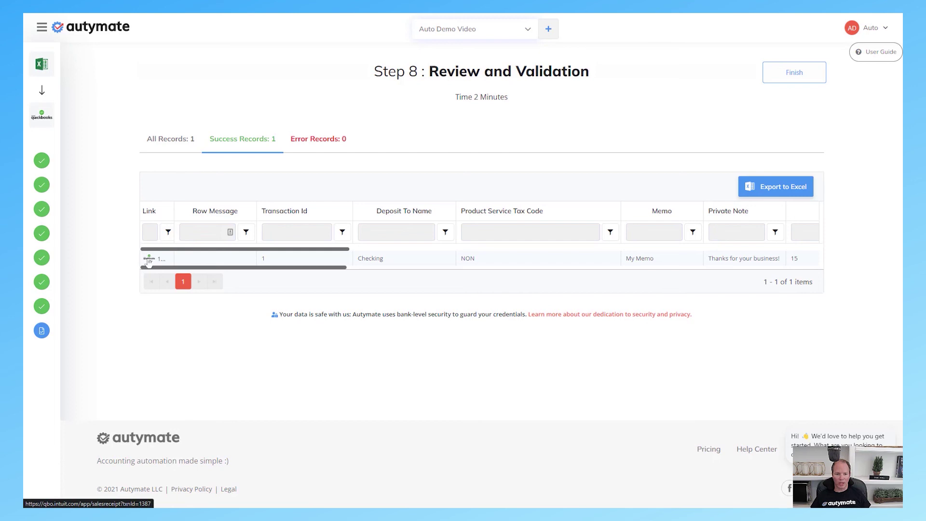
Open the successful record's sales receipt in QuickBooks Online, and finish the Review and Validation stage.
click(148, 259)
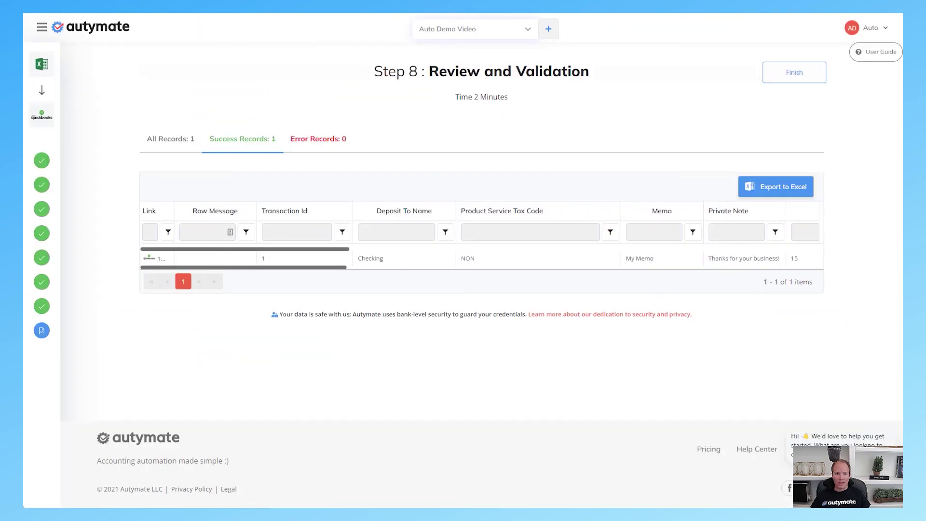
click(795, 73)
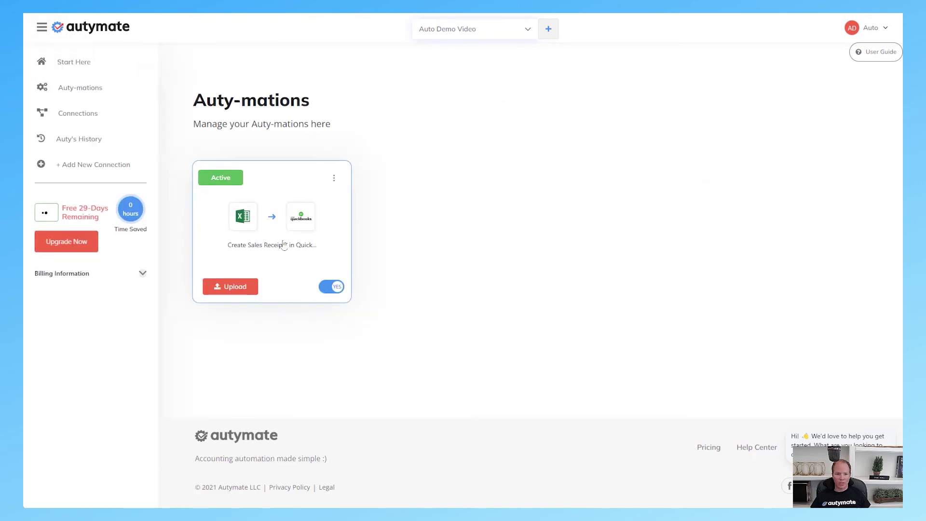
View the file upload page of the sales receipts Auty-mation, and return to the Auty-mations list to show its management options.
click(227, 289)
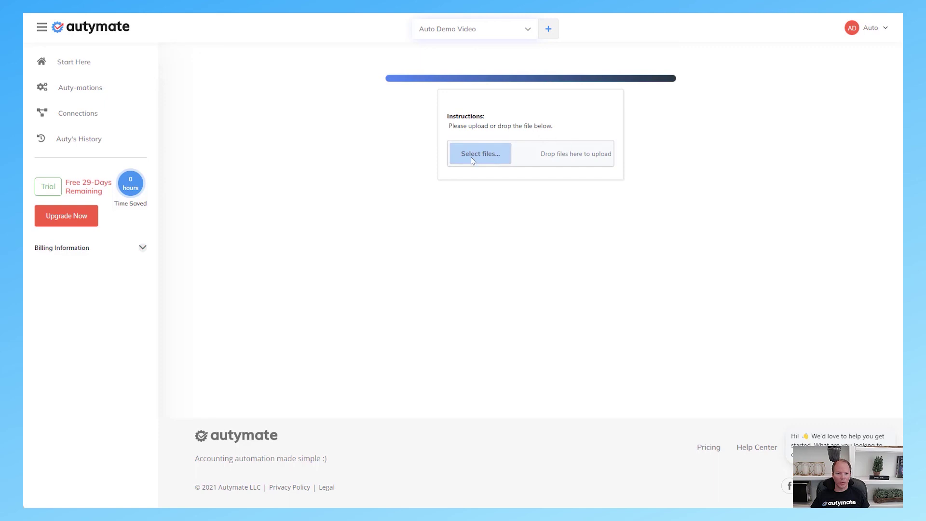
click(109, 95)
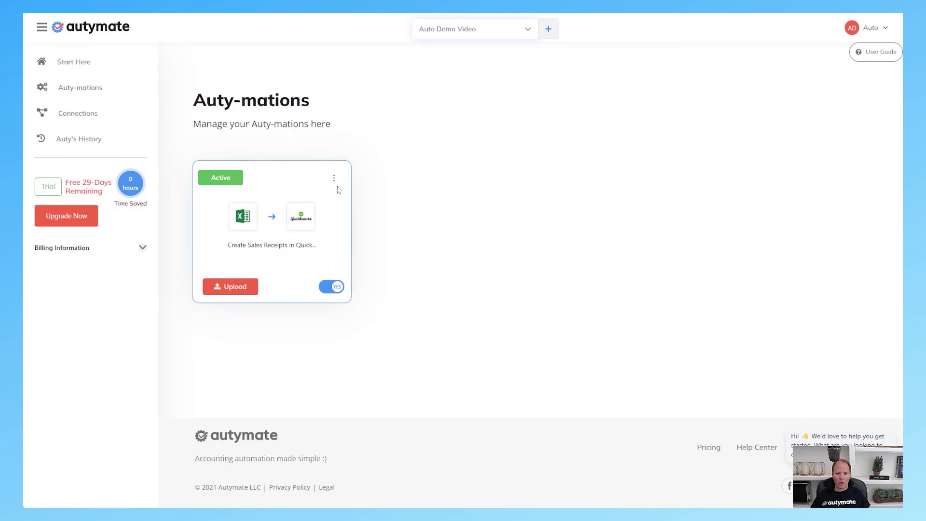
click(334, 179)
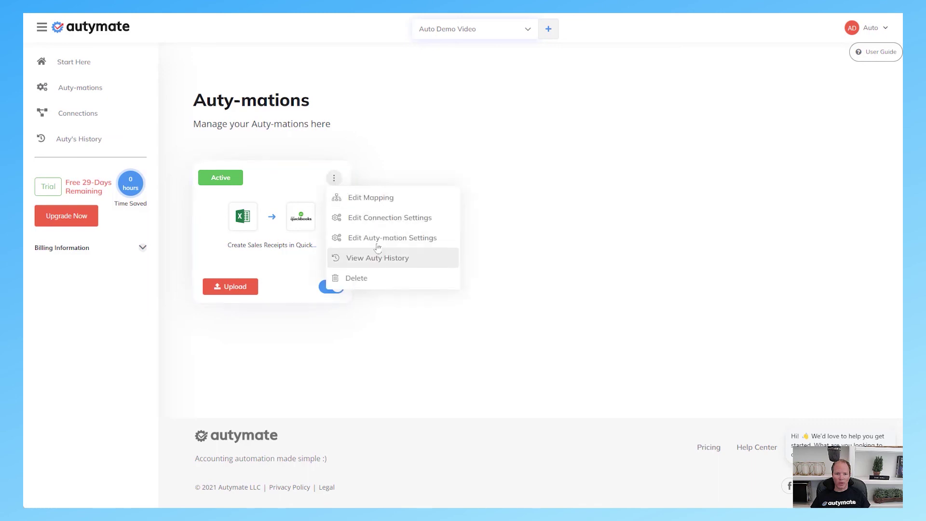
Visit Connections, and open the run summary of the sales receipts workflow from the Activity Details in Auty History.
click(70, 113)
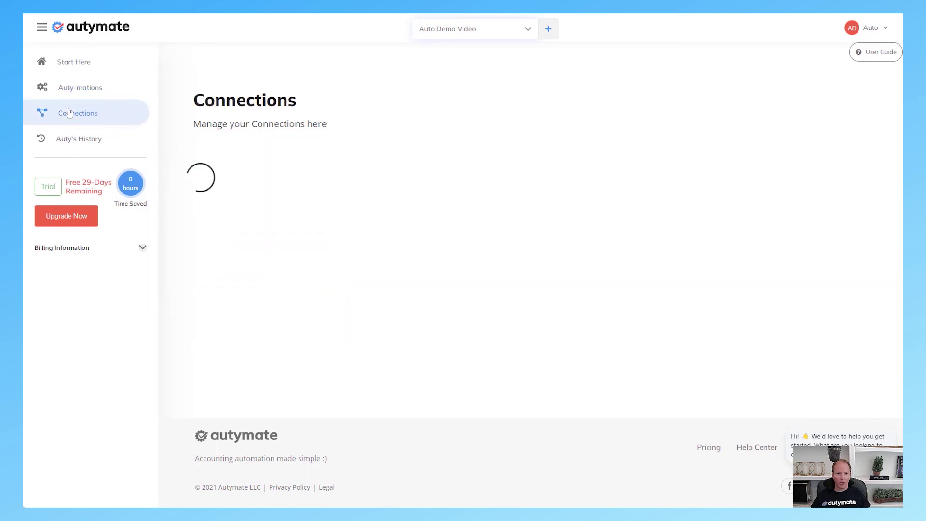
click(81, 141)
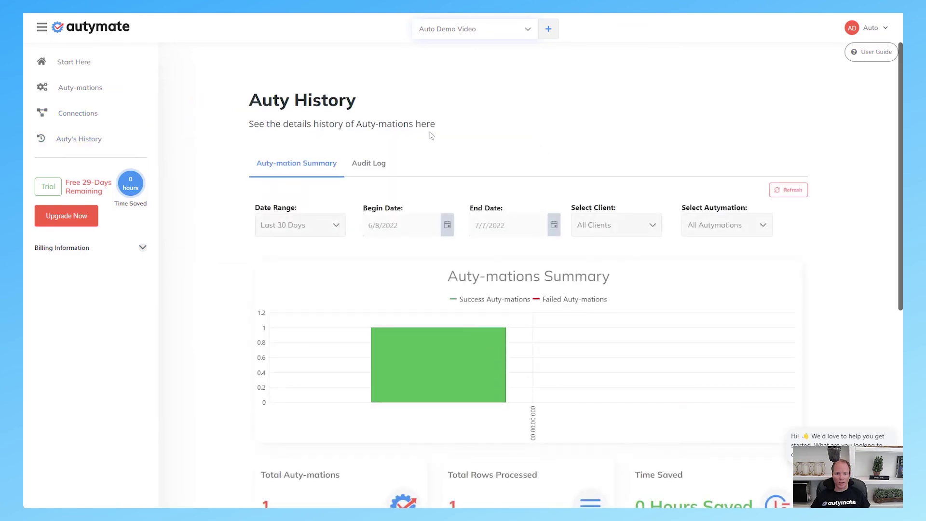
scroll(513, 206, down, 8)
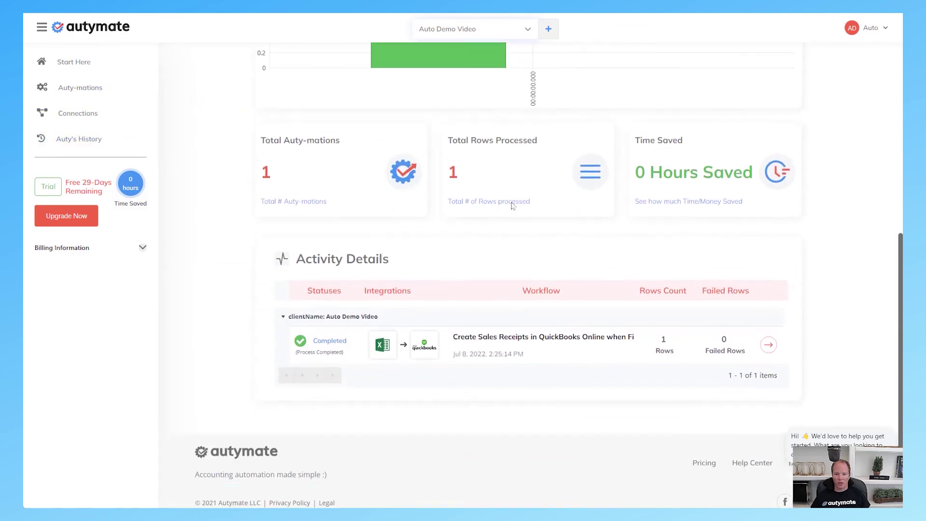
click(768, 328)
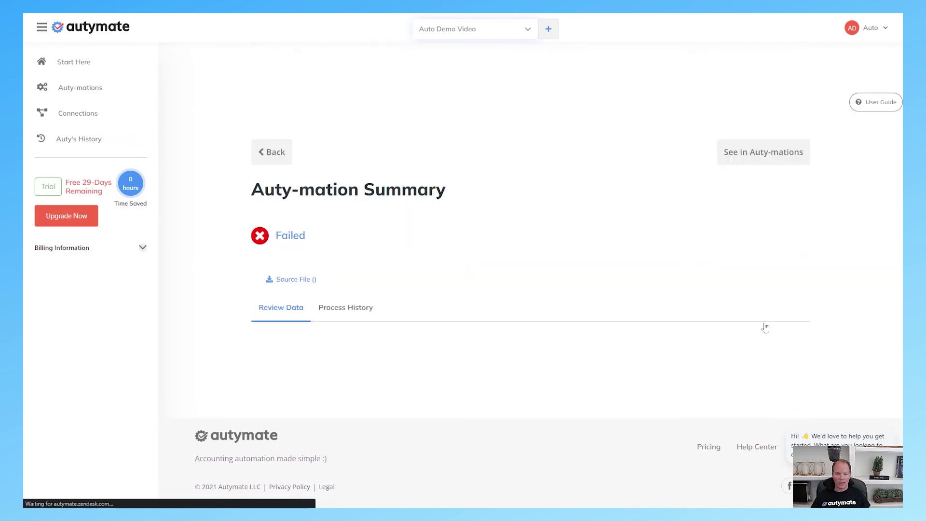